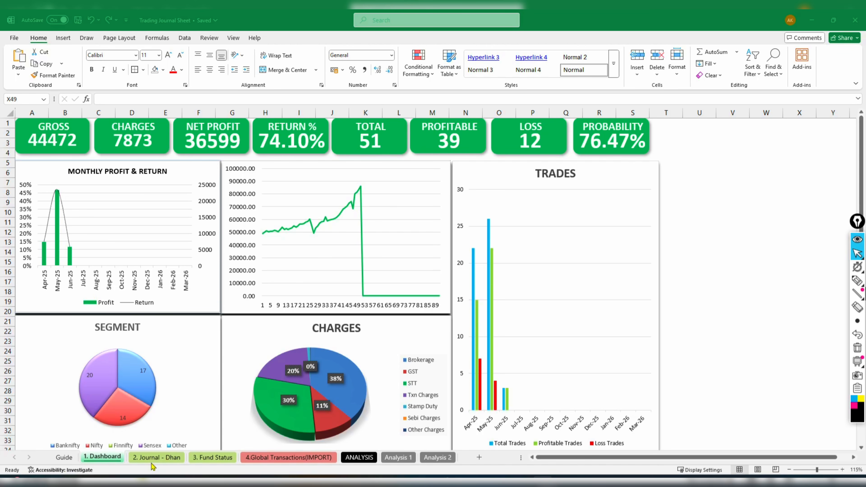
Review the trade entries in the 2. Journal - Dhan sheet and the transactions statement in 4.Global Transactions(IMPORT)
{"action": "left_click", "coordinate": [155, 458]}
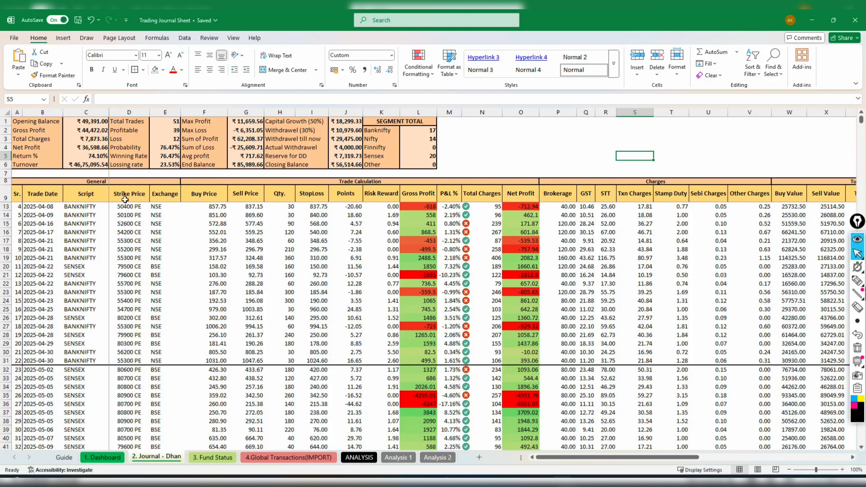
{"action": "scroll", "coordinate": [188, 283], "scroll_direction": "down", "scroll_amount": 13}
{"action": "scroll", "coordinate": [188, 284], "scroll_direction": "up", "scroll_amount": 10}
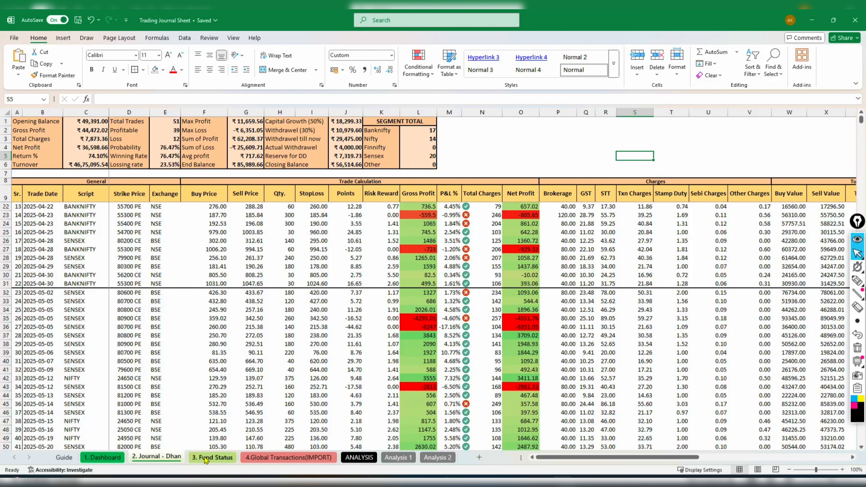
{"action": "scroll", "coordinate": [206, 315], "scroll_direction": "up", "scroll_amount": 4}
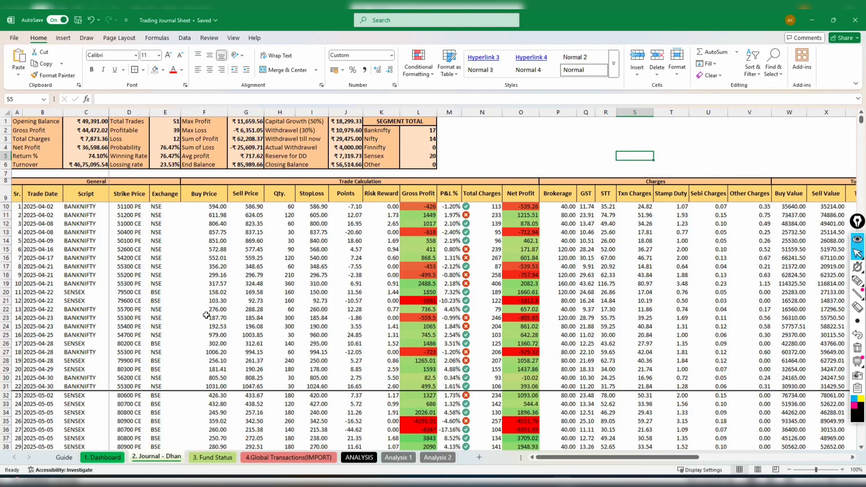
{"action": "left_click", "coordinate": [289, 458]}
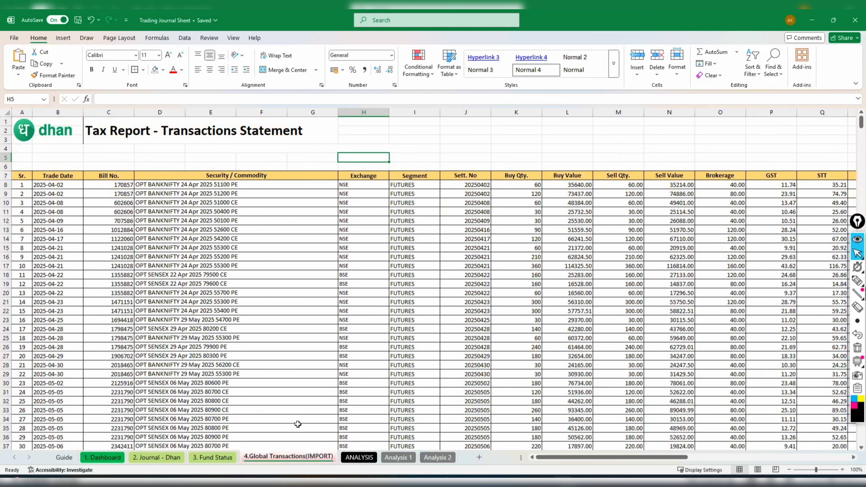
{"action": "left_click", "coordinate": [398, 139]}
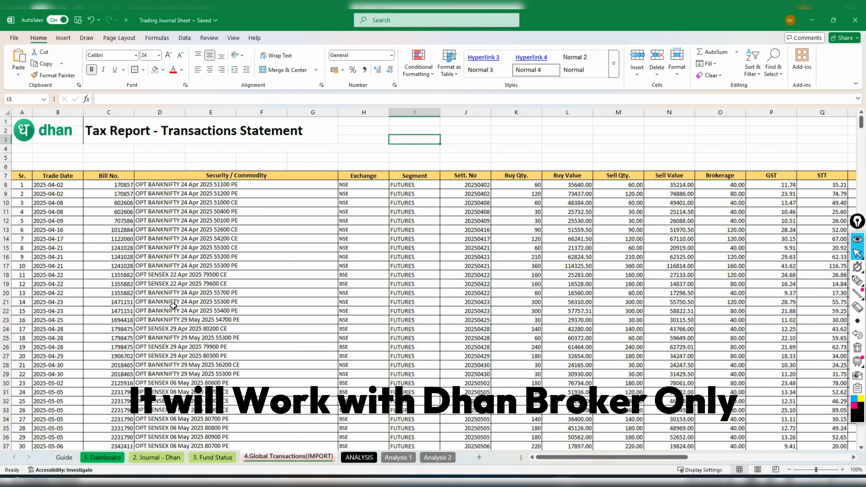
{"action": "left_click", "coordinate": [175, 461]}
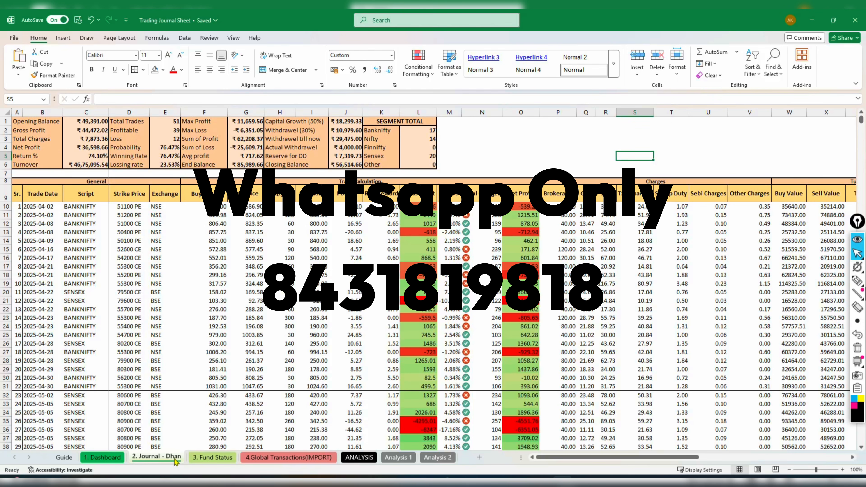
Clear the contents of the entire 4.Global Transactions(IMPORT) sheet and check the effect on the 2. Journal - Dhan sheet
{"action": "left_click", "coordinate": [267, 462]}
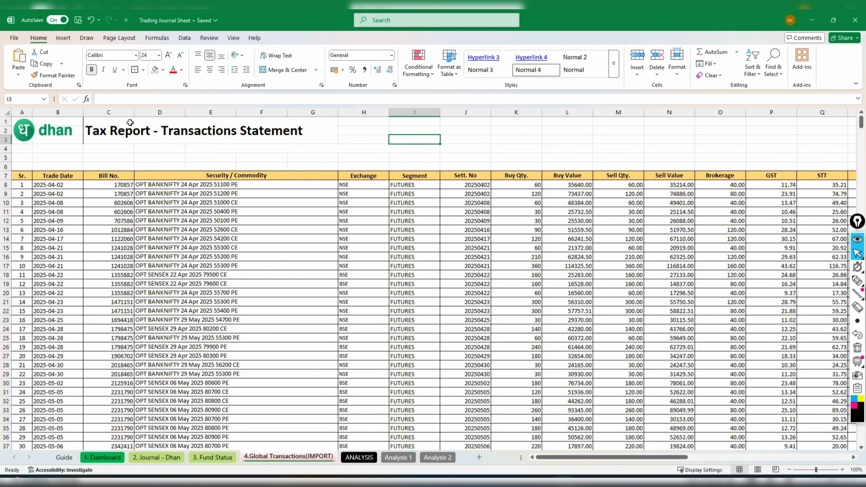
{"action": "left_click", "coordinate": [6, 112]}
{"action": "key", "text": "Delete"}
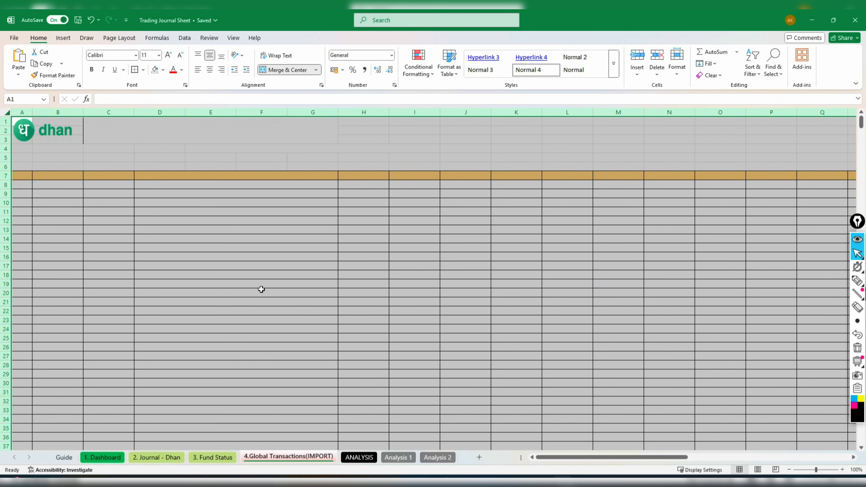
{"action": "left_click", "coordinate": [156, 458]}
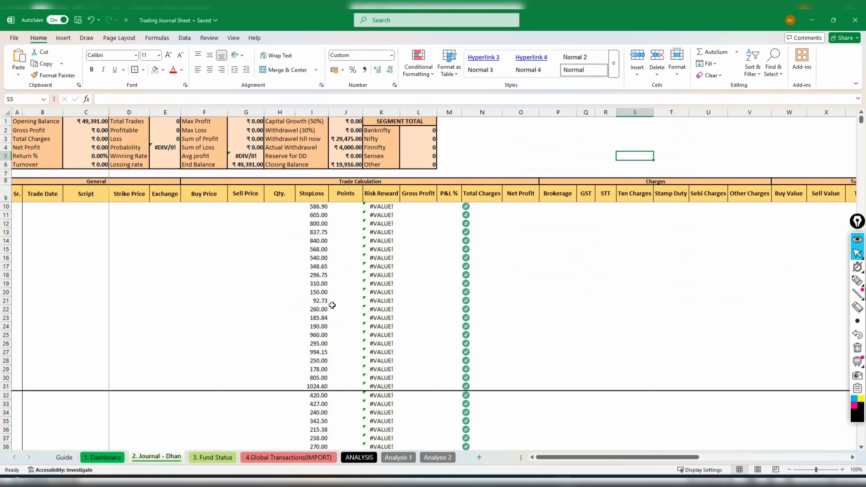
{"action": "left_click", "coordinate": [307, 457]}
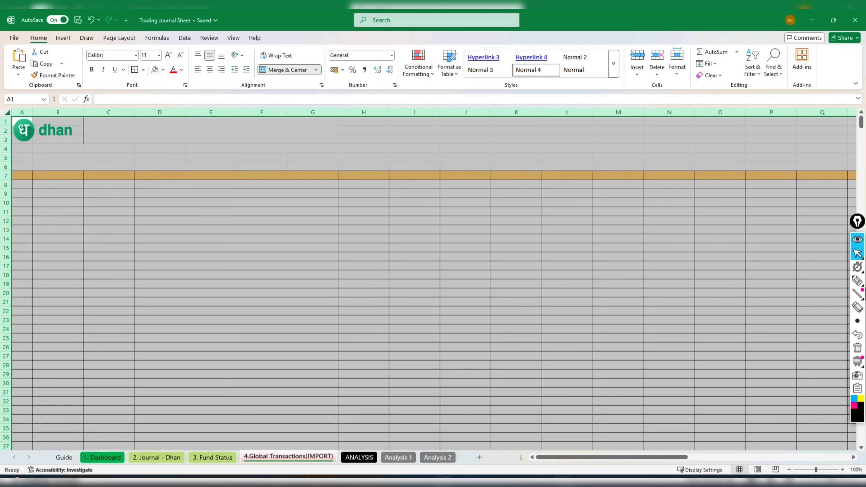
Switch to the Dhan site in Chrome, reload the home page and open Trader's Diary
{"action": "left_click", "coordinate": [444, 483]}
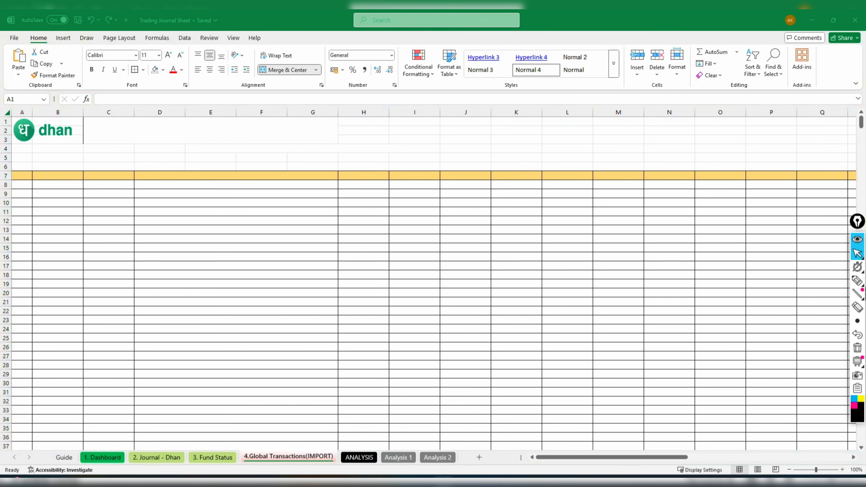
{"action": "left_click_drag", "start_coordinate": [204, 111], "coordinate": [354, 9]}
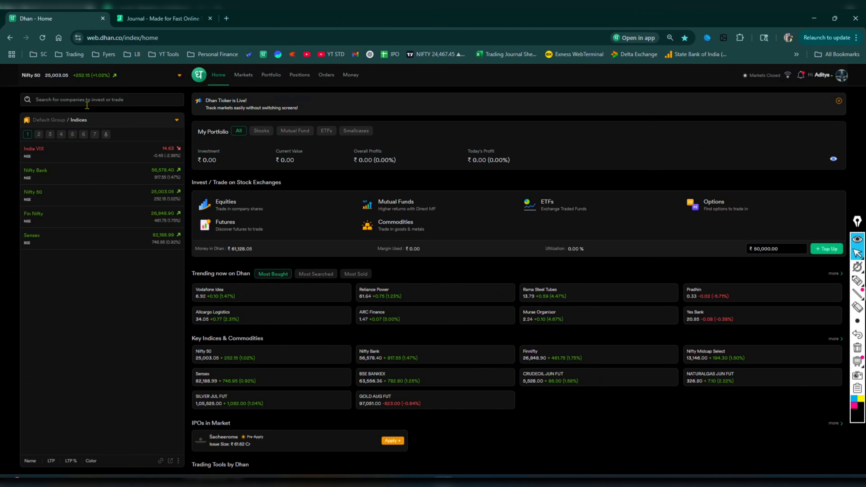
{"action": "left_click", "coordinate": [43, 37]}
{"action": "scroll", "coordinate": [443, 202], "scroll_direction": "down", "scroll_amount": 5}
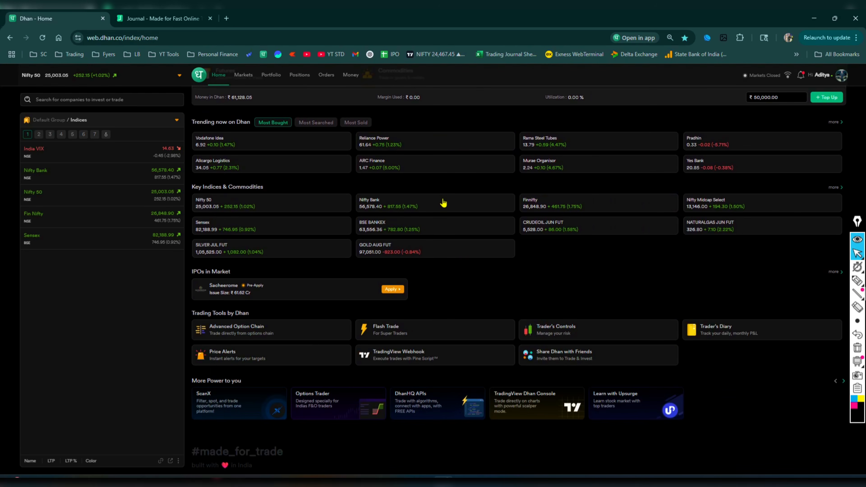
{"action": "left_click", "coordinate": [723, 334]}
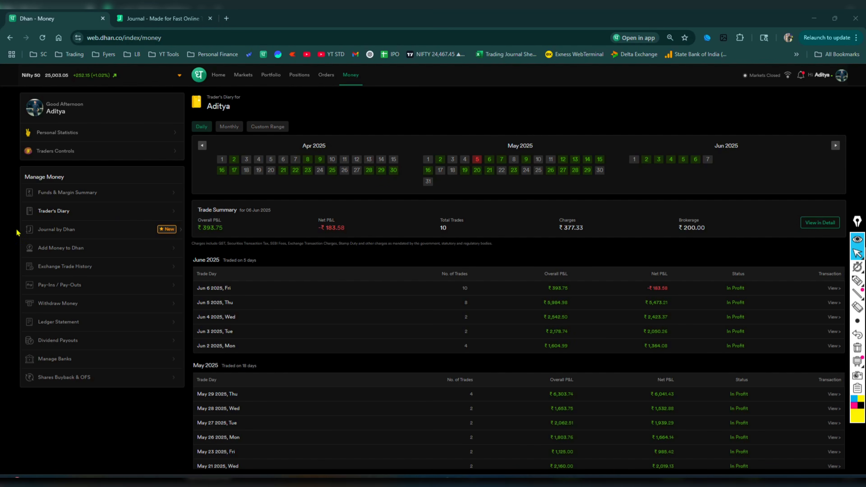
Open Journal by Dhan and show the Tax Report from Statements & Reports
{"action": "left_click", "coordinate": [58, 236]}
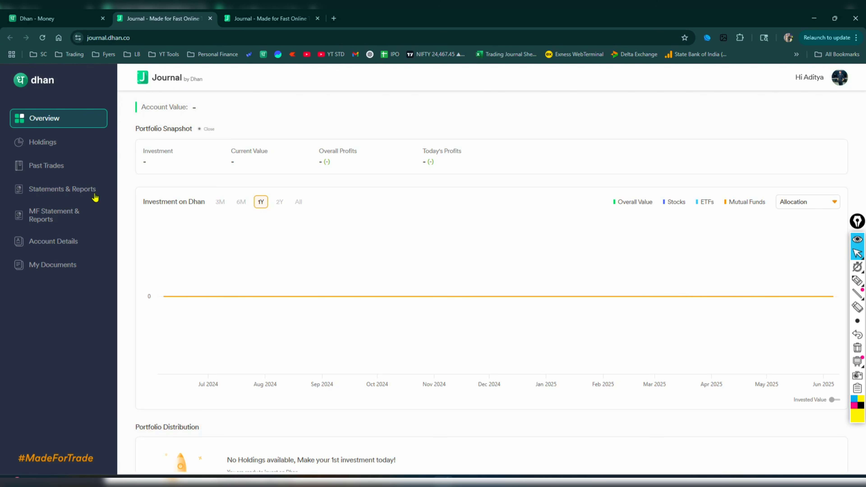
{"action": "left_click", "coordinate": [82, 195]}
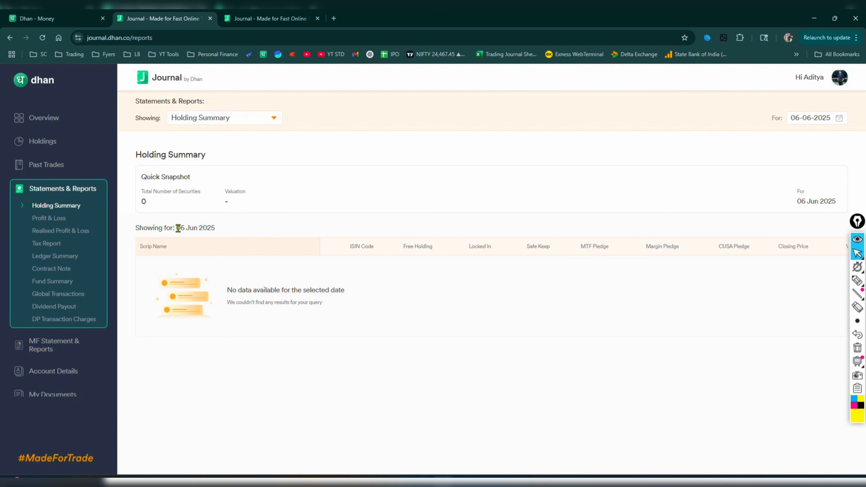
{"action": "left_click", "coordinate": [47, 246]}
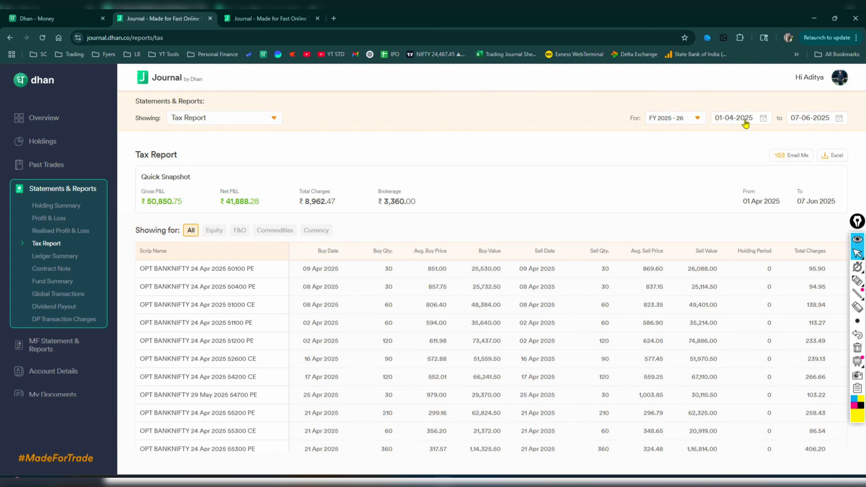
Mark the Tax Report's date range, Net P&L, Total Charges and Brokerage with the black pen and erase the markings
{"action": "left_click", "coordinate": [857, 281]}
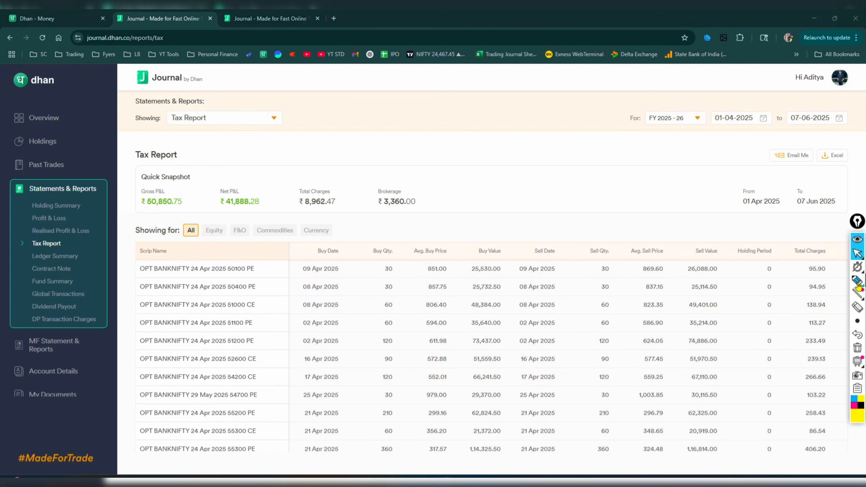
{"action": "left_click", "coordinate": [862, 406]}
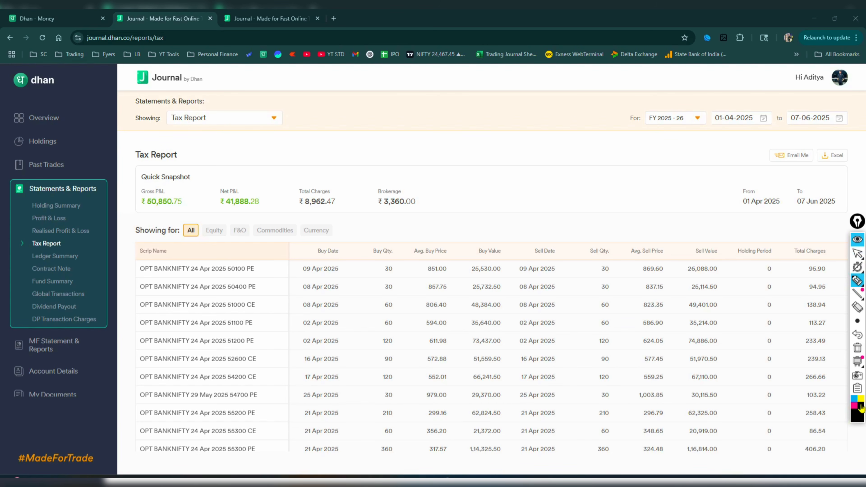
{"action": "left_click_drag", "start_coordinate": [715, 132], "coordinate": [823, 134]}
{"action": "mouse_move", "coordinate": [237, 178]}
{"action": "left_mouse_down"}
{"action": "mouse_move", "coordinate": [214, 205]}
{"action": "mouse_move", "coordinate": [269, 196]}
{"action": "mouse_move", "coordinate": [229, 177]}
{"action": "left_mouse_up"}
{"action": "left_click_drag", "start_coordinate": [232, 207], "coordinate": [248, 206]}
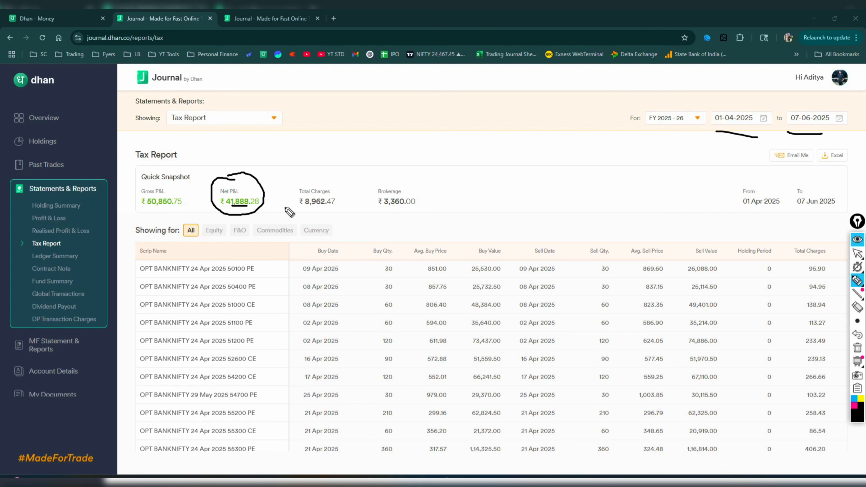
{"action": "left_click_drag", "start_coordinate": [299, 206], "coordinate": [354, 208]}
{"action": "mouse_move", "coordinate": [373, 196]}
{"action": "left_mouse_down"}
{"action": "mouse_move", "coordinate": [422, 223]}
{"action": "mouse_move", "coordinate": [380, 182]}
{"action": "left_mouse_up"}
{"action": "left_click", "coordinate": [857, 348]}
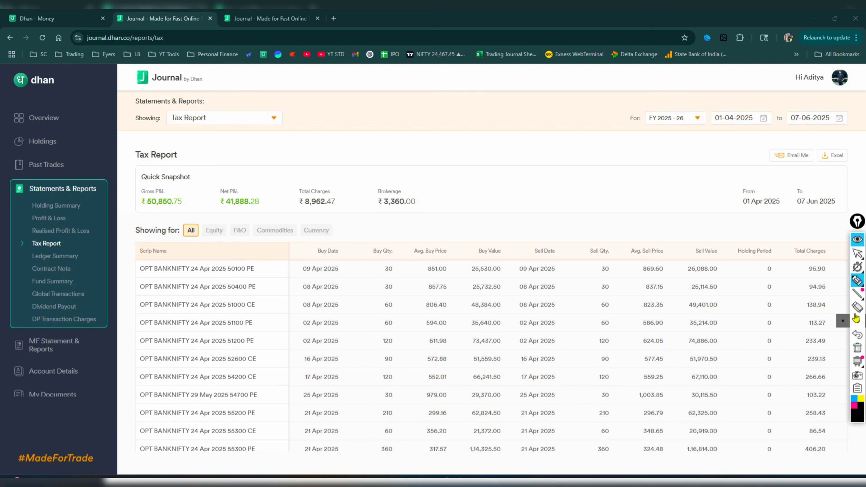
{"action": "left_click", "coordinate": [857, 253]}
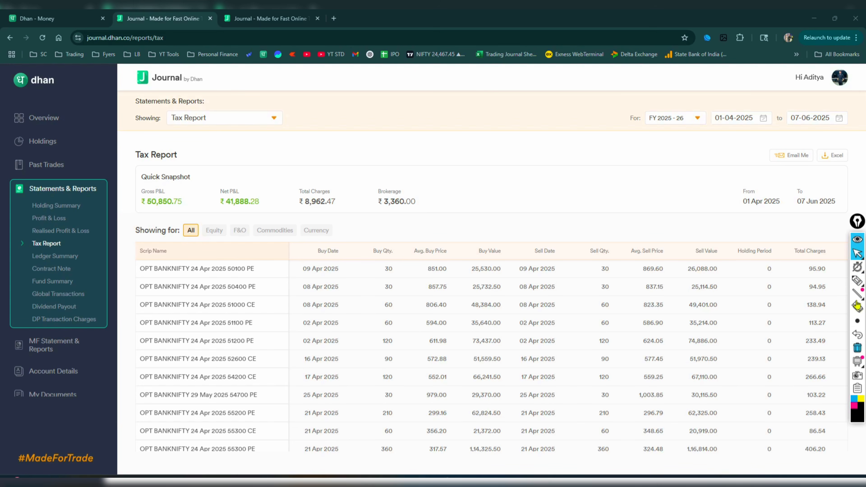
Underline the Tax Report's Excel export option with the pen and erase the line
{"action": "double_click", "coordinate": [853, 150]}
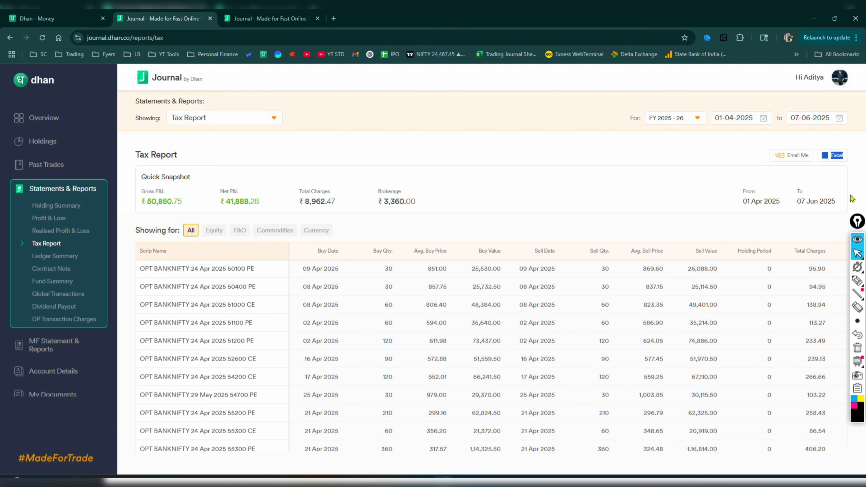
{"action": "left_click", "coordinate": [857, 280]}
{"action": "left_click_drag", "start_coordinate": [821, 164], "coordinate": [842, 164]}
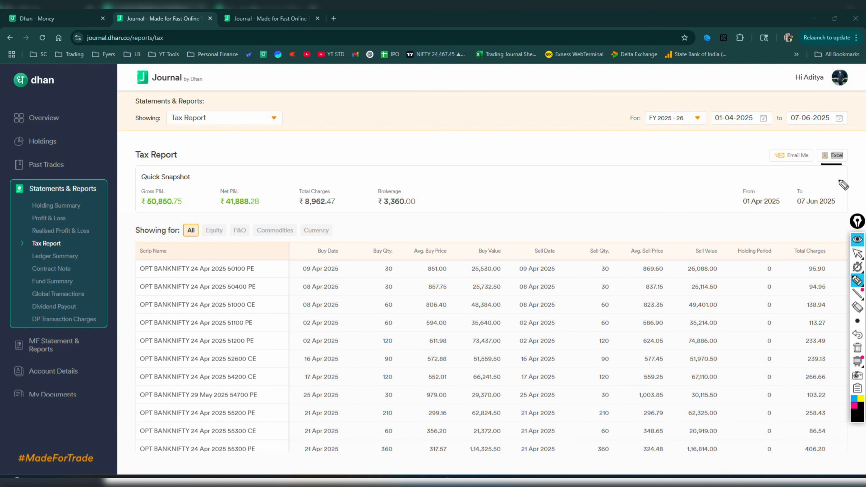
{"action": "left_click", "coordinate": [858, 253]}
{"action": "left_click", "coordinate": [858, 348]}
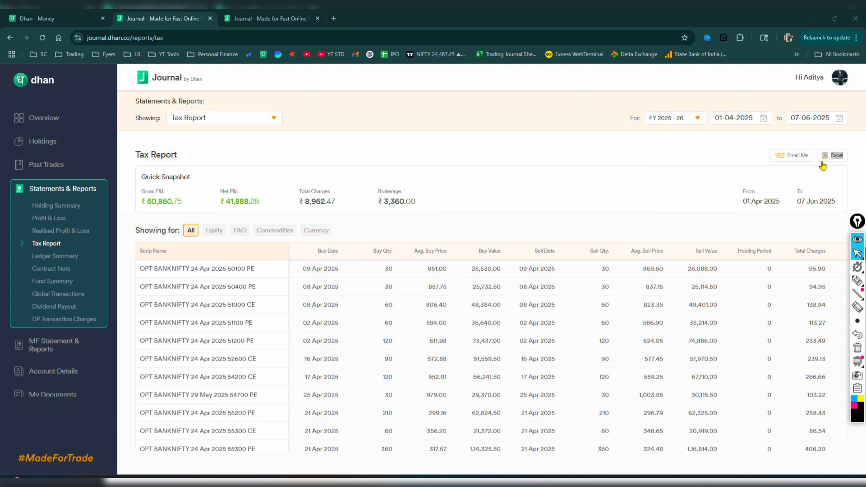
Download the Tax Report as an Excel file and open tax-pnl-report (18).xls
{"action": "left_click", "coordinate": [831, 156]}
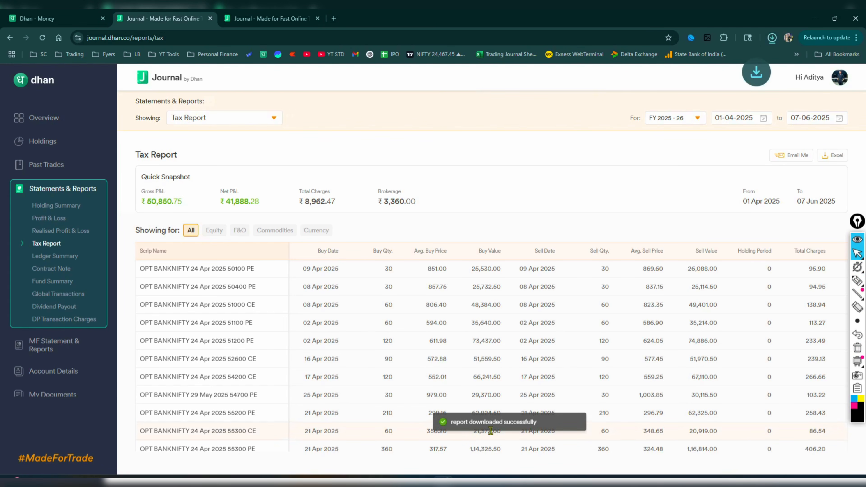
{"action": "left_click", "coordinate": [773, 44]}
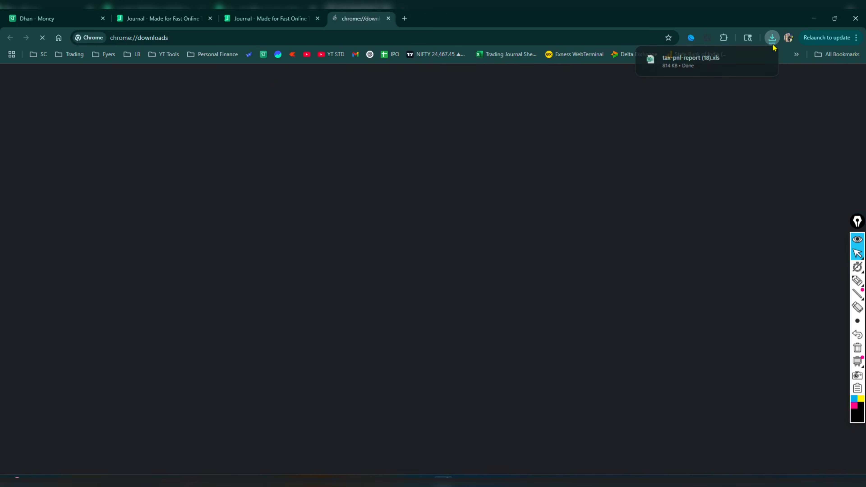
{"action": "left_click", "coordinate": [672, 65]}
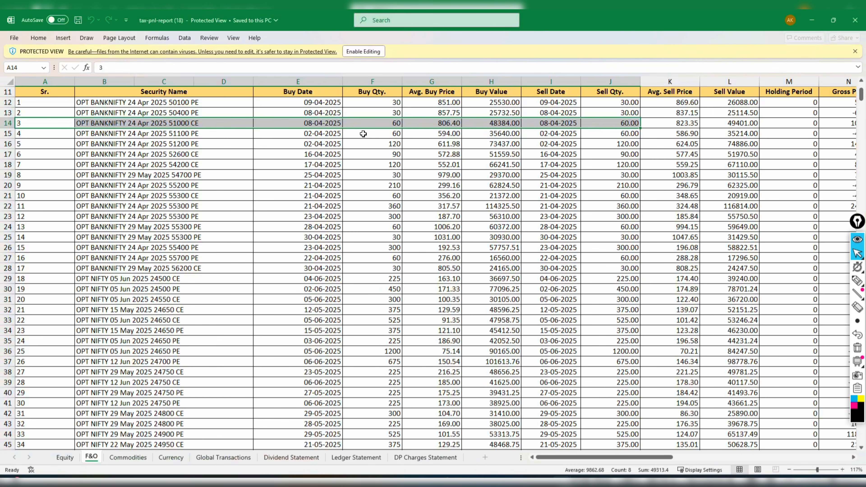
Look over the summary and tradewise details in the report's F&O sheet
{"action": "left_click", "coordinate": [172, 227]}
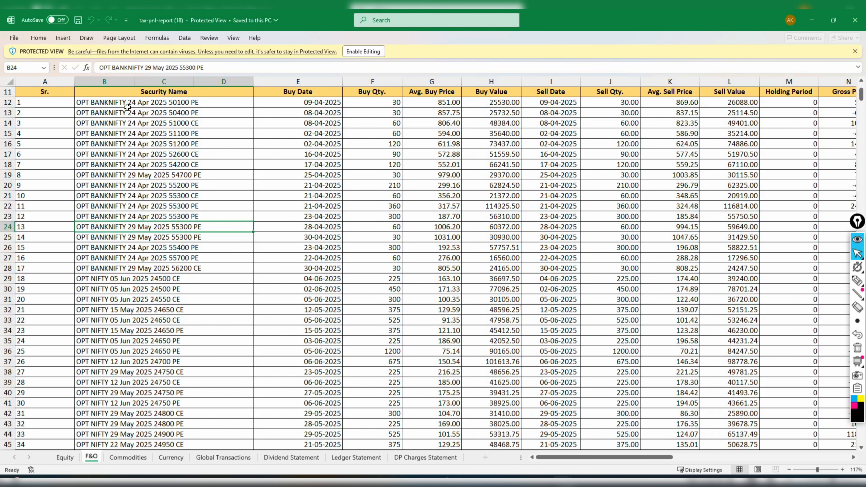
{"action": "left_click", "coordinate": [68, 174]}
{"action": "scroll", "coordinate": [125, 205], "scroll_direction": "up", "scroll_amount": 4}
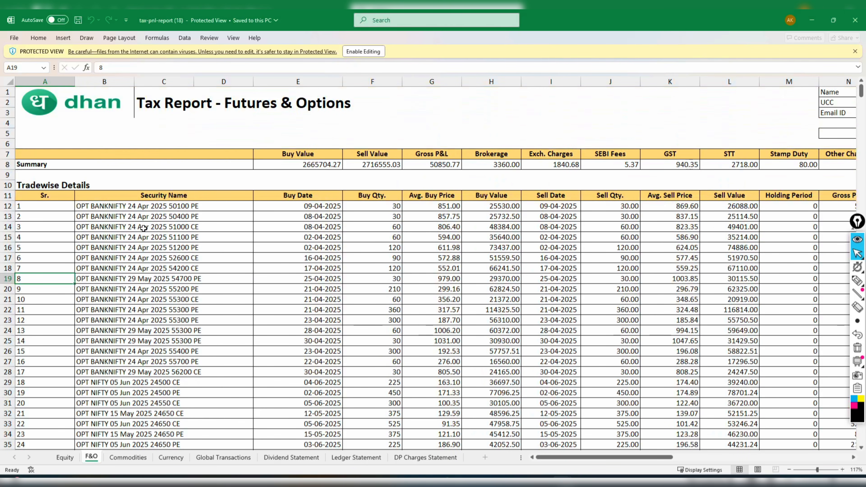
{"action": "left_click", "coordinate": [54, 129]}
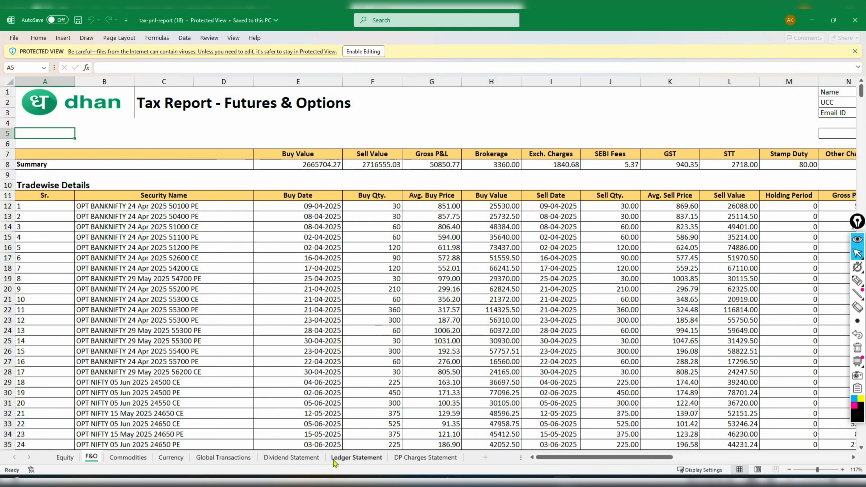
Go to the report's Global Transactions sheet and select all of its cells
{"action": "left_click", "coordinate": [216, 463]}
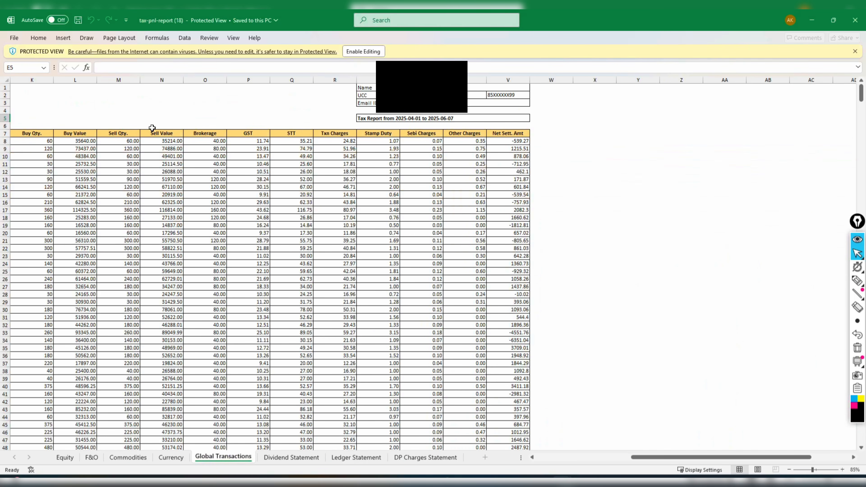
{"action": "left_click_drag", "start_coordinate": [152, 127], "coordinate": [4, 119]}
{"action": "left_click", "coordinate": [156, 211]}
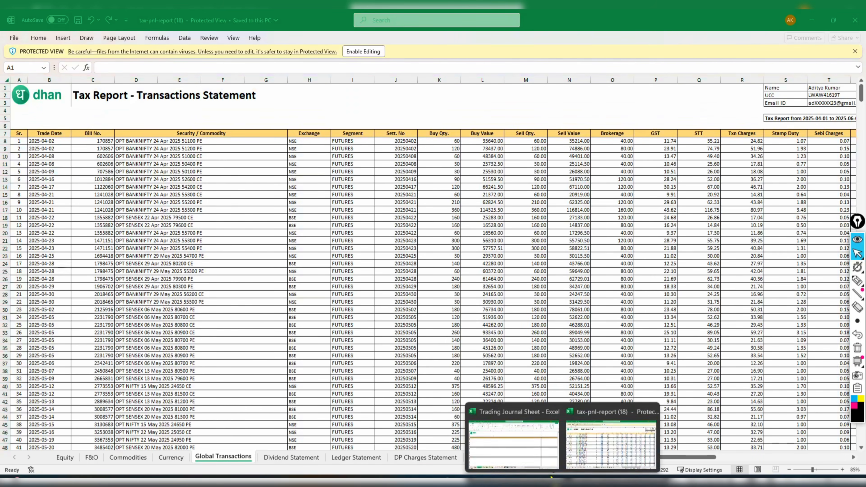
Switch back to the Trading Journal Sheet workbook and check the 1. Dashboard and 2. Journal - Dhan sheets
{"action": "left_click", "coordinate": [614, 438]}
{"action": "left_click", "coordinate": [95, 459]}
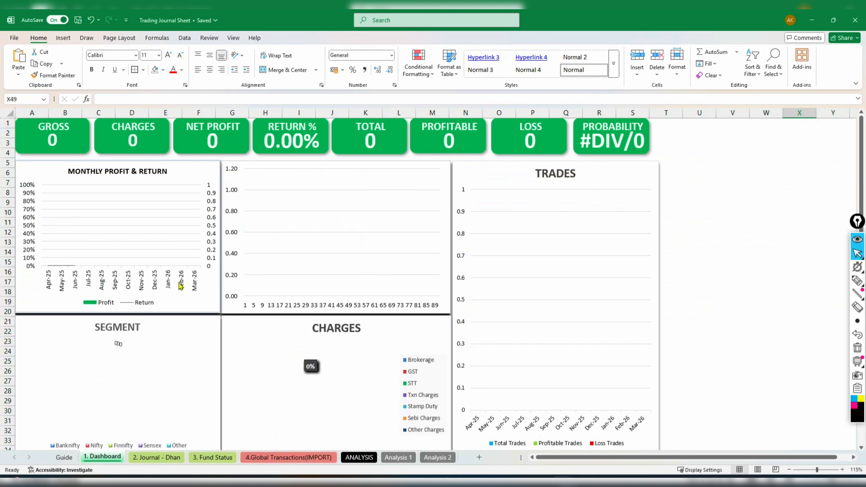
{"action": "left_click", "coordinate": [174, 459]}
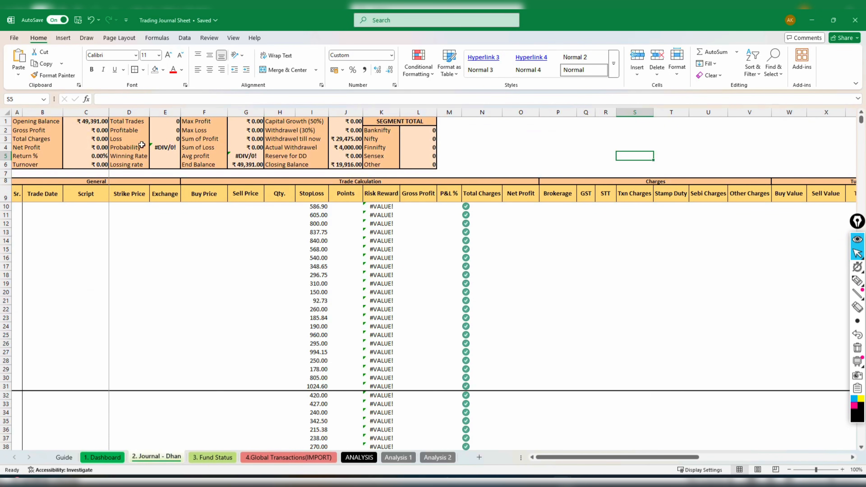
Check the 4.Global Transactions(IMPORT) sheet, and copy all cells of the Global Transactions sheet in tax-pnl-report (18)
{"action": "left_click", "coordinate": [218, 458]}
{"action": "left_click", "coordinate": [289, 459]}
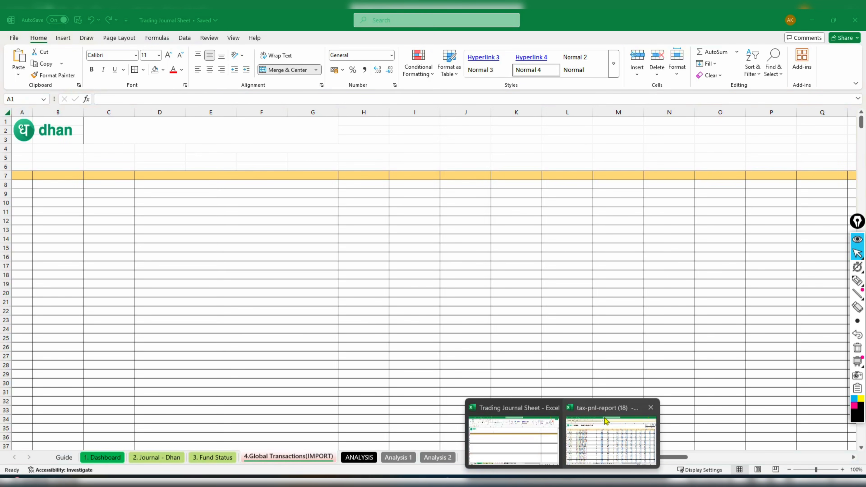
{"action": "left_click", "coordinate": [606, 422]}
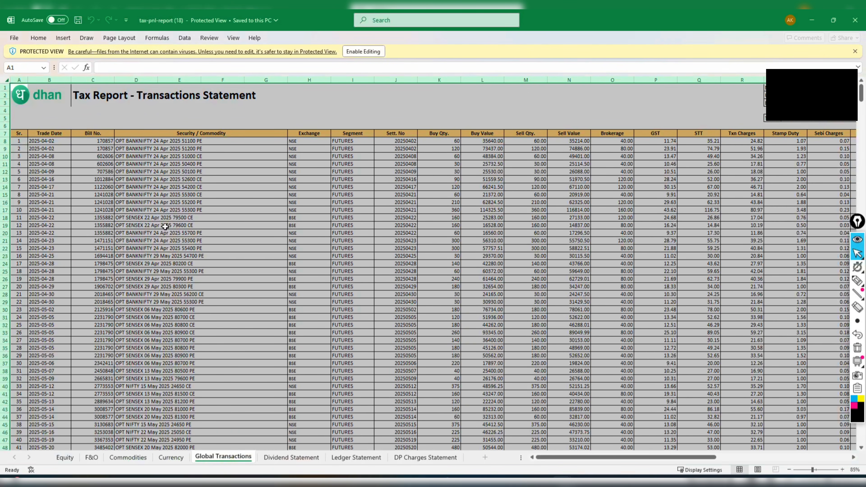
{"action": "left_click", "coordinate": [38, 99]}
{"action": "left_click", "coordinate": [7, 82]}
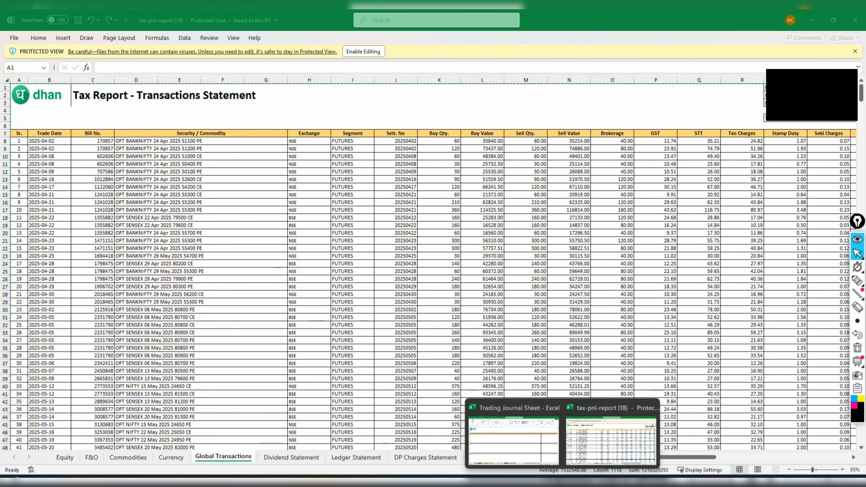
Paste the copied report over all cells of the 4.Global Transactions(IMPORT) sheet in the Trading Journal Sheet workbook, accepting the size difference
{"action": "left_click", "coordinate": [512, 437]}
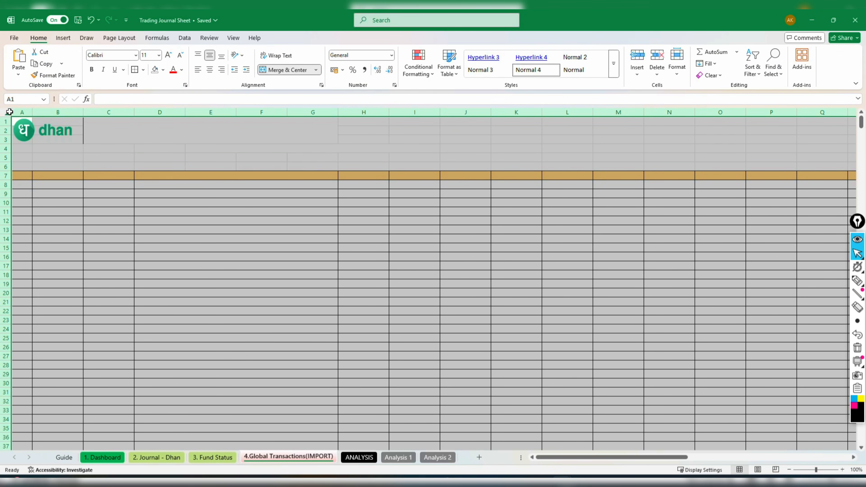
{"action": "left_click", "coordinate": [58, 138]}
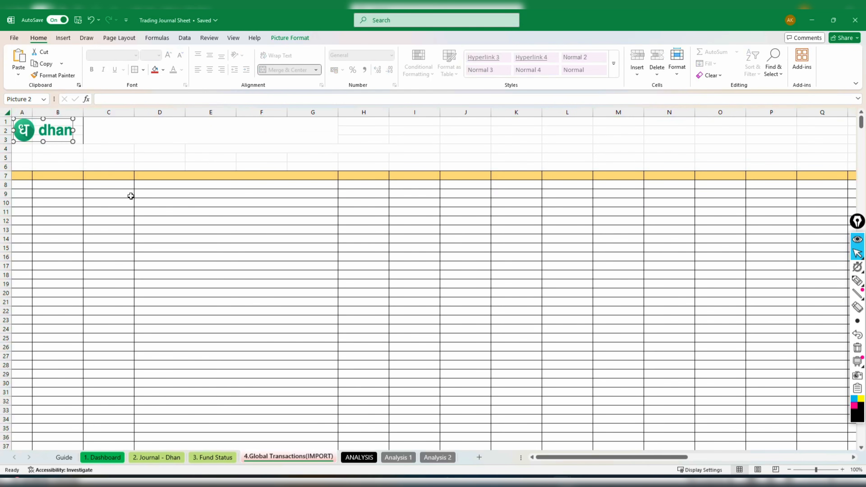
{"action": "left_click_drag", "start_coordinate": [206, 173], "coordinate": [207, 170]}
{"action": "key", "text": "ctrl+a"}
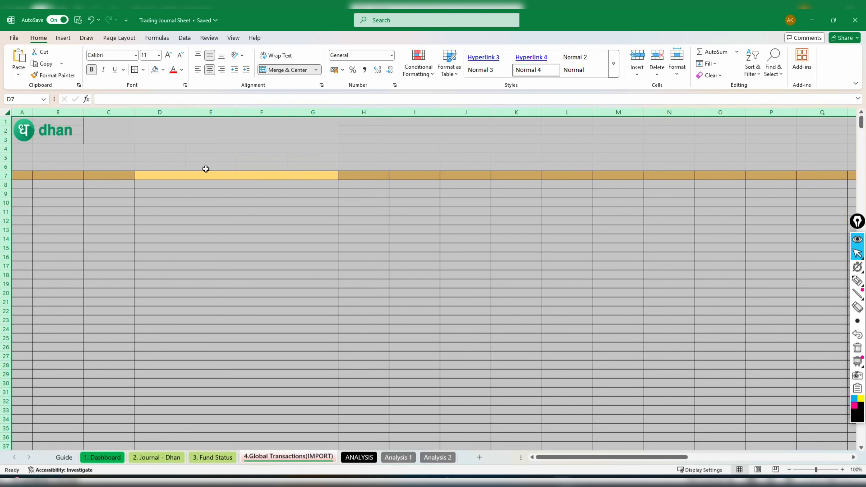
{"action": "right_click", "coordinate": [157, 176]}
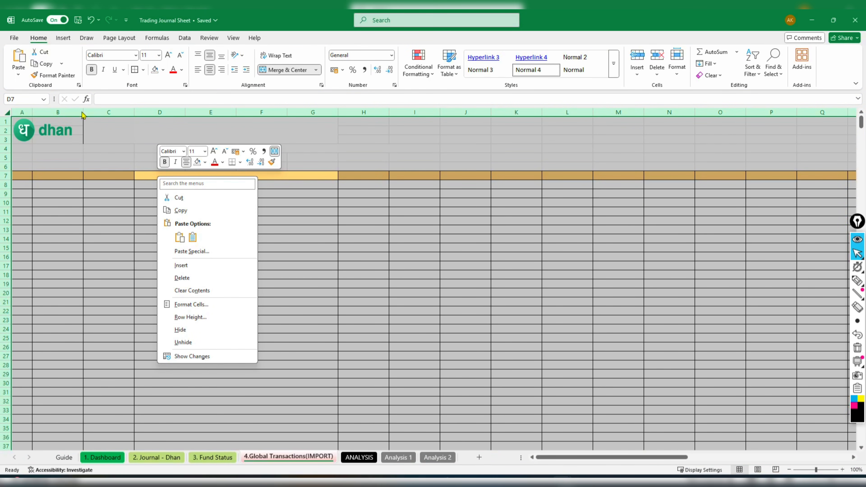
{"action": "left_click", "coordinate": [115, 169]}
{"action": "key", "text": "ctrl+a"}
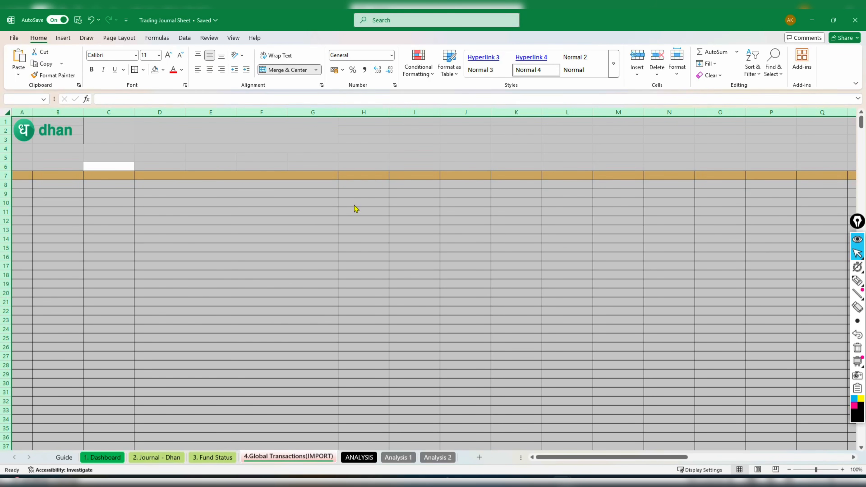
{"action": "key", "text": "ctrl+v"}
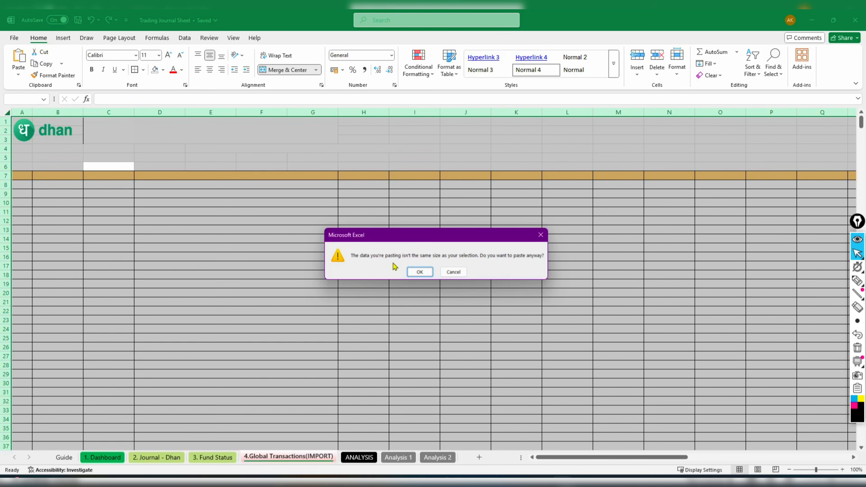
{"action": "left_click", "coordinate": [419, 272]}
{"action": "left_click", "coordinate": [567, 140]}
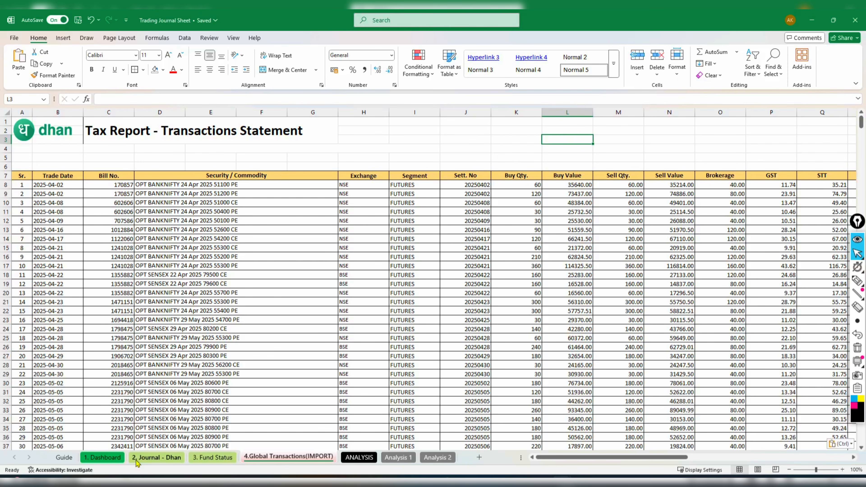
Open the 2. Journal - Dhan sheet and look over its summary block and Net Profit cell
{"action": "left_click", "coordinate": [156, 458]}
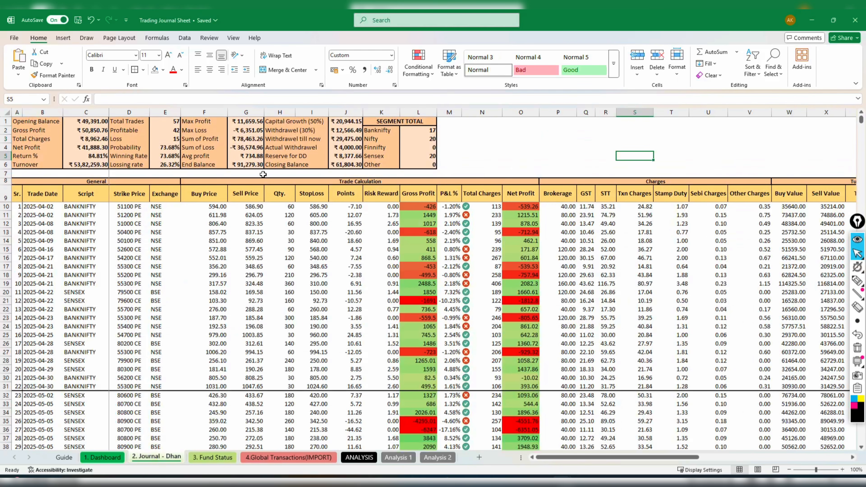
{"action": "left_click_drag", "start_coordinate": [452, 173], "coordinate": [16, 174]}
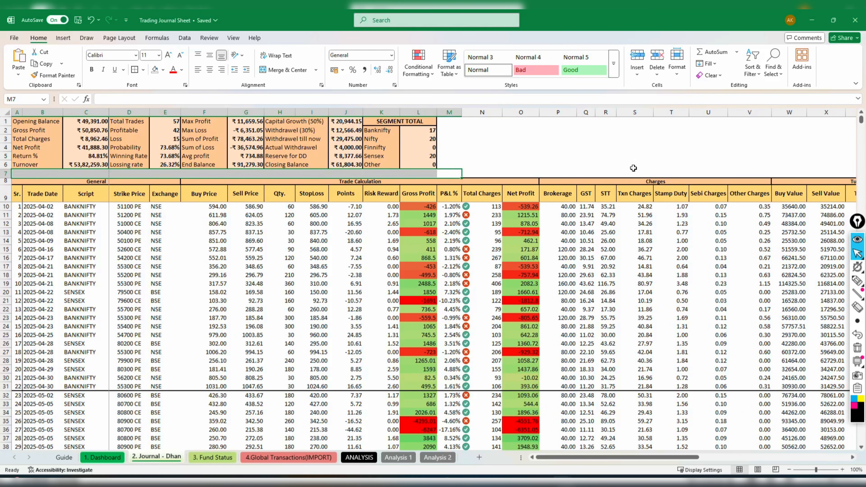
{"action": "left_click", "coordinate": [586, 165]}
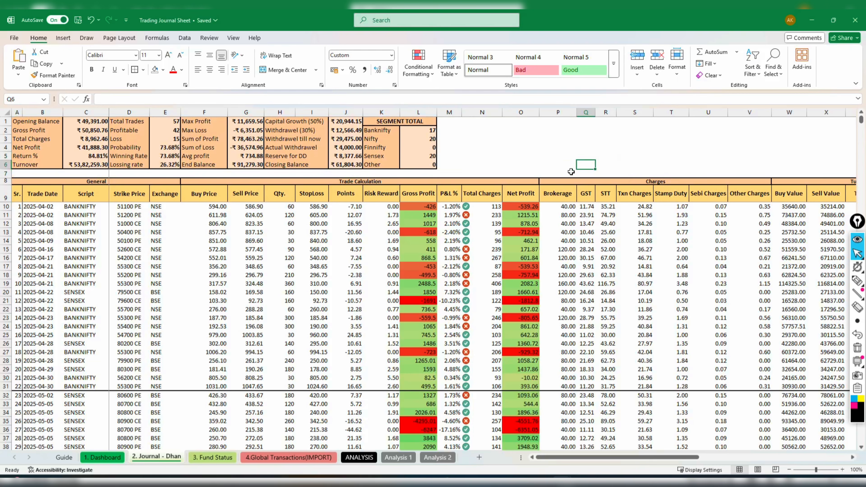
{"action": "left_click", "coordinate": [80, 148]}
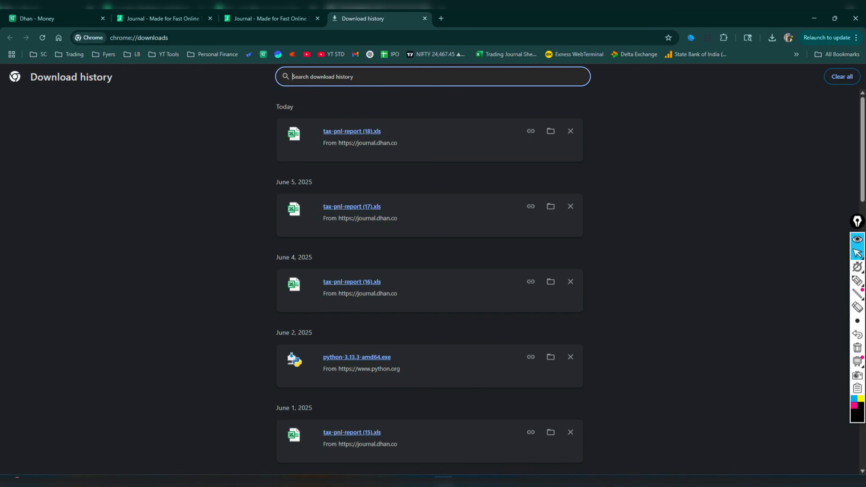
Switch to Dhan's Tax Report page in the browser and check its Net P&L and Total Charges
{"action": "left_click", "coordinate": [266, 19]}
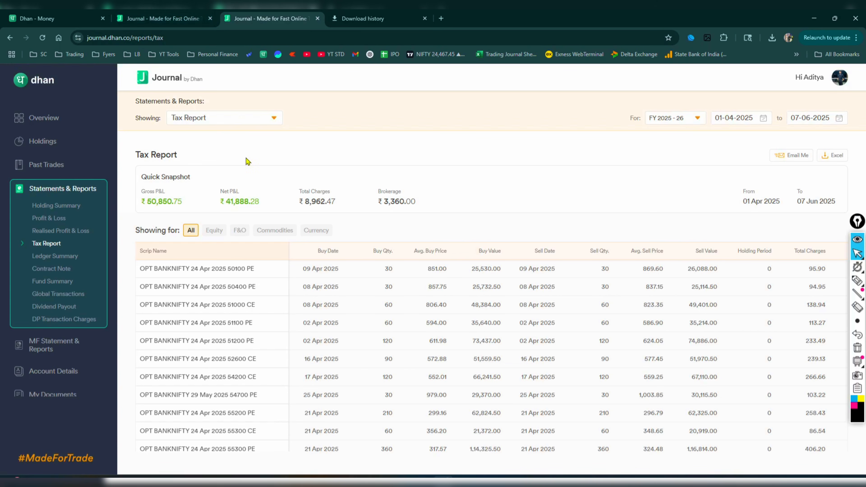
{"action": "left_click_drag", "start_coordinate": [219, 205], "coordinate": [262, 205]}
{"action": "left_click", "coordinate": [264, 211]}
{"action": "double_click", "coordinate": [311, 201]}
Reload the Tax Report in the other Journal tab and recheck the Quick Snapshot's Net P&L
{"action": "left_click", "coordinate": [192, 24]}
{"action": "left_click", "coordinate": [40, 40]}
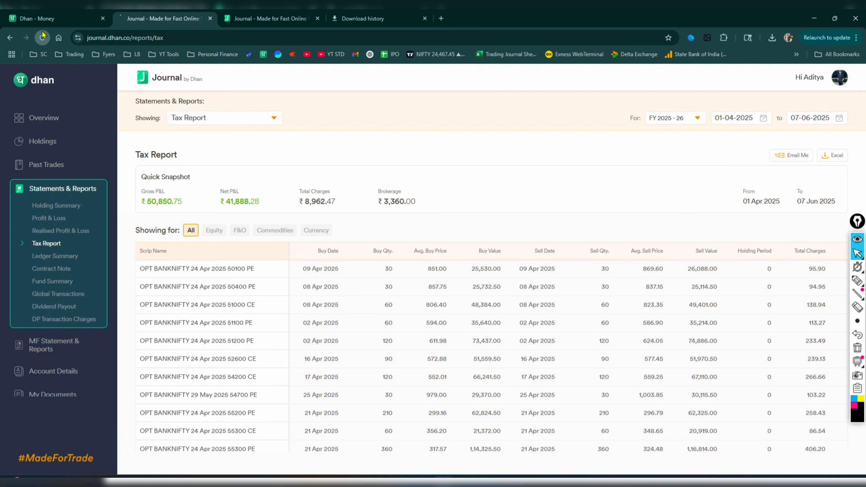
{"action": "left_click", "coordinate": [244, 20]}
{"action": "left_click", "coordinate": [201, 19]}
{"action": "left_click", "coordinate": [42, 37]}
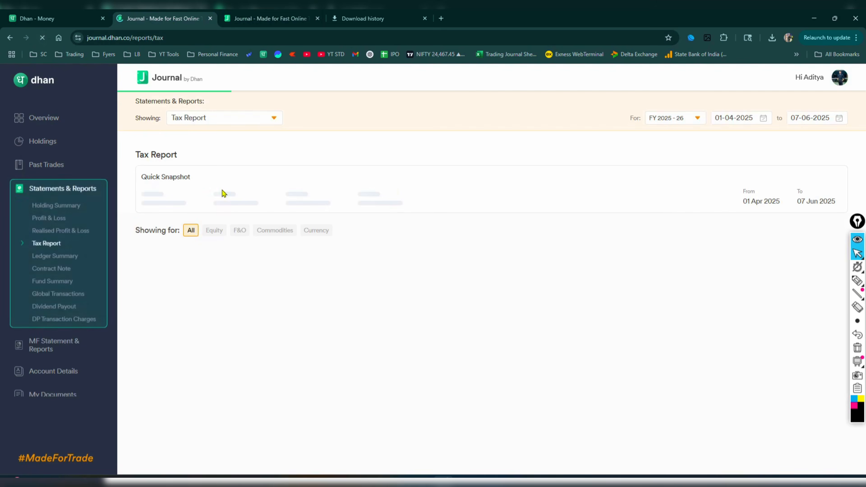
{"action": "left_click_drag", "start_coordinate": [143, 204], "coordinate": [373, 193]}
{"action": "left_click", "coordinate": [390, 180]}
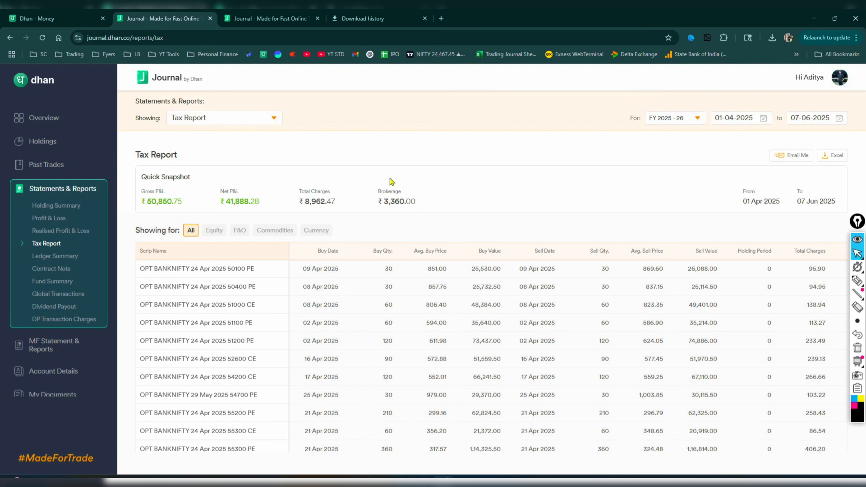
{"action": "left_click_drag", "start_coordinate": [224, 202], "coordinate": [272, 205]}
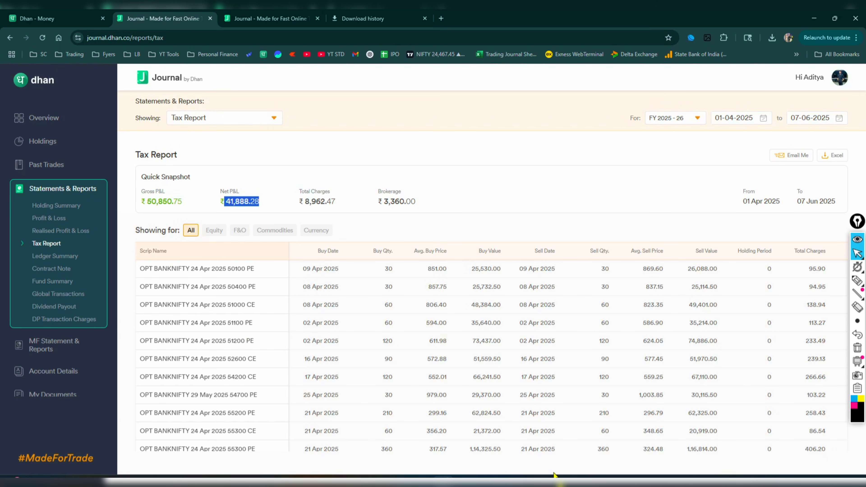
Return to the Trading Journal Sheet workbook and examine the journal summary's win rates, trade counts, Max Profit and Max Loss
{"action": "left_click", "coordinate": [560, 483]}
{"action": "left_click", "coordinate": [530, 436]}
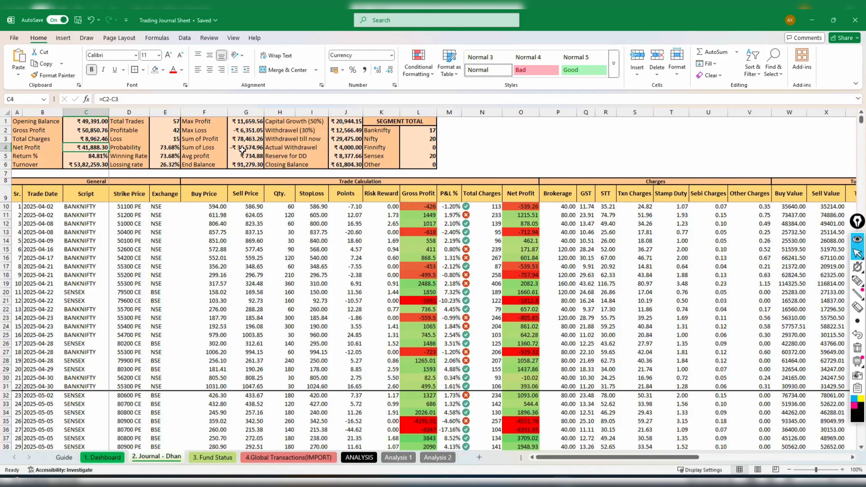
{"action": "left_click", "coordinate": [475, 157]}
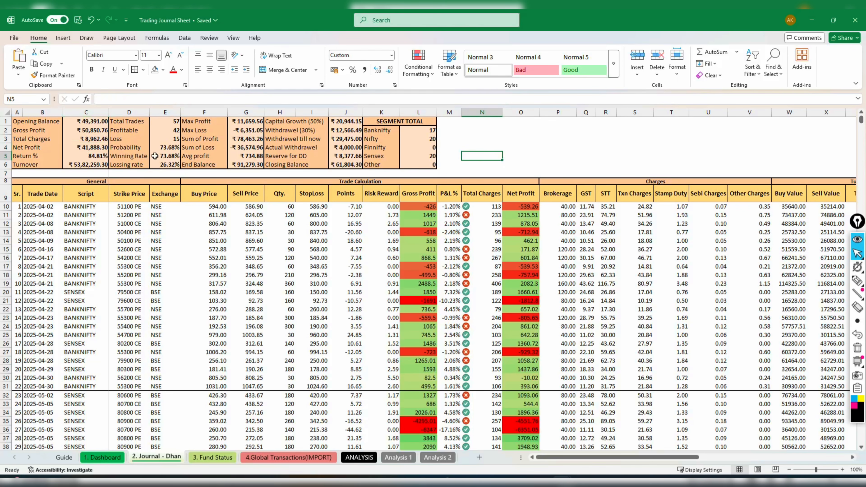
{"action": "left_click", "coordinate": [160, 148]}
{"action": "left_click", "coordinate": [164, 156]}
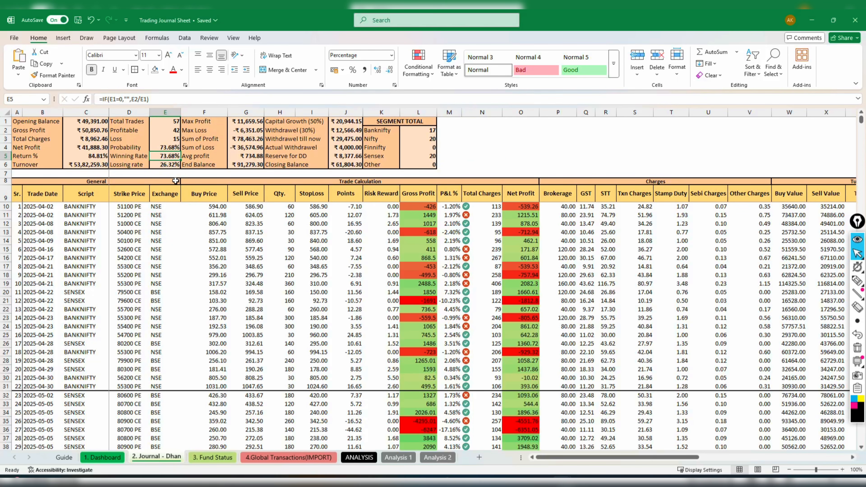
{"action": "left_click", "coordinate": [163, 166]}
{"action": "left_click", "coordinate": [167, 123]}
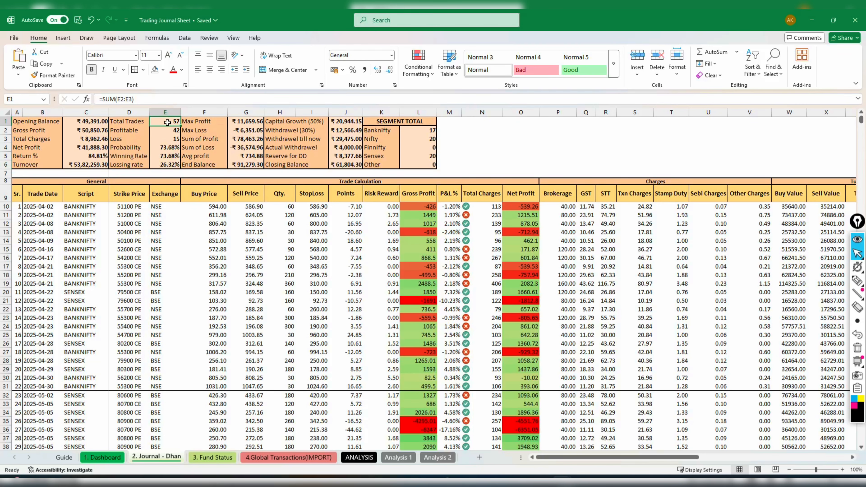
{"action": "left_click", "coordinate": [168, 132]}
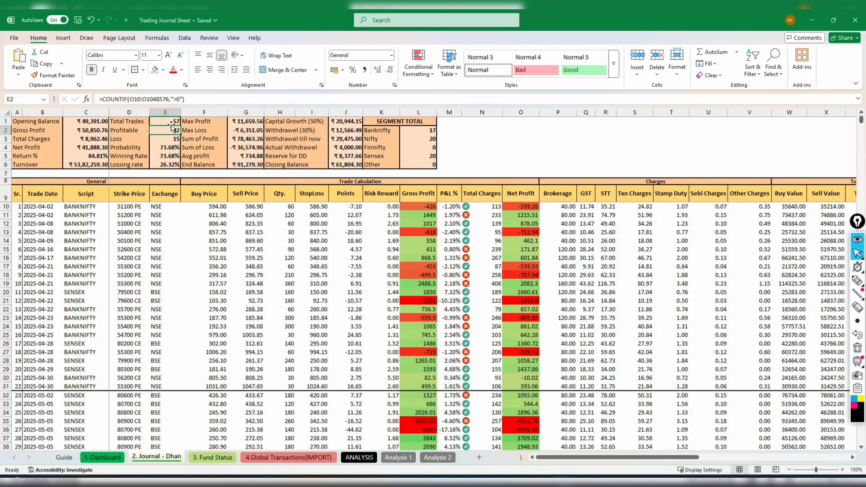
{"action": "left_click", "coordinate": [167, 139]}
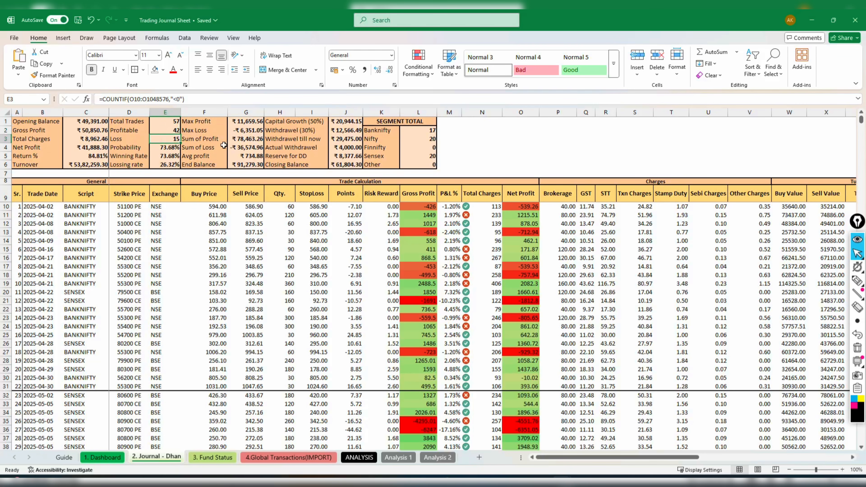
{"action": "left_click", "coordinate": [250, 124]}
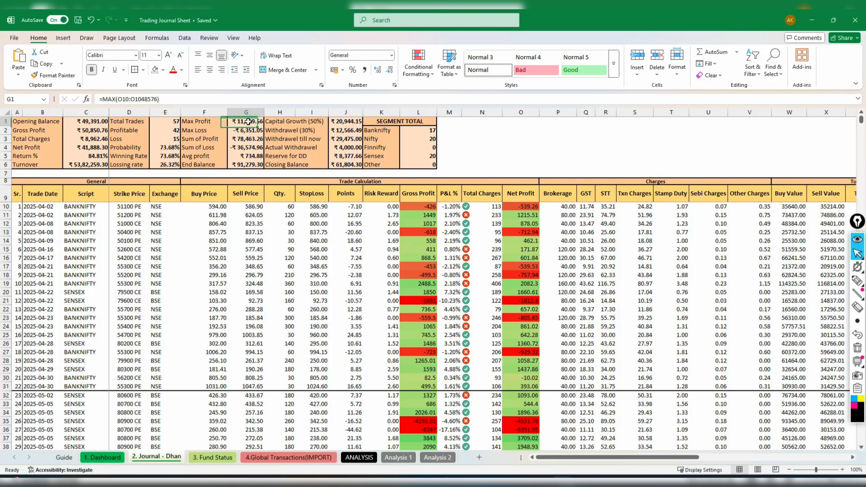
{"action": "left_click", "coordinate": [246, 133]}
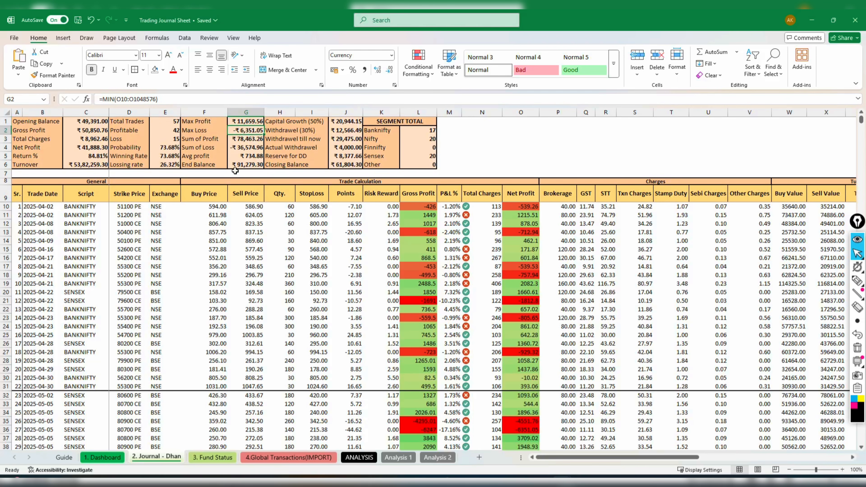
Examine the capital and withdrawal block in H1:J6, including Capital Growth (50%), and the Opening Balance in C1
{"action": "left_click_drag", "start_coordinate": [293, 123], "coordinate": [345, 167]}
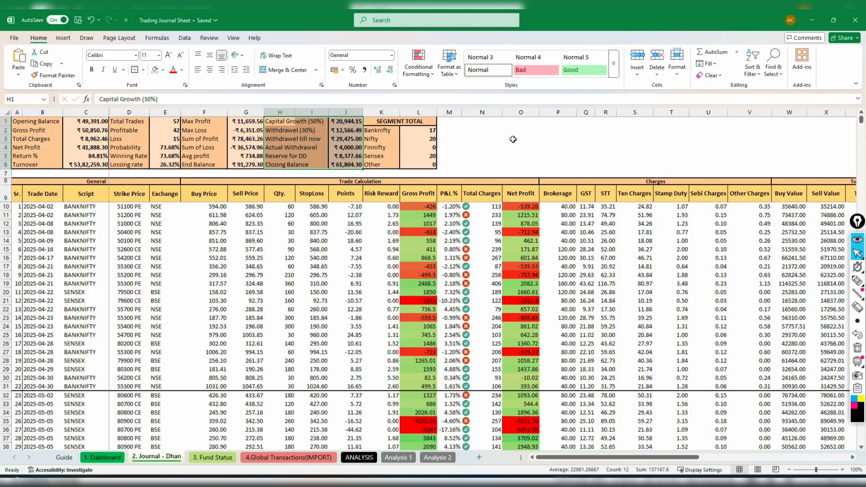
{"action": "left_click", "coordinate": [513, 139]}
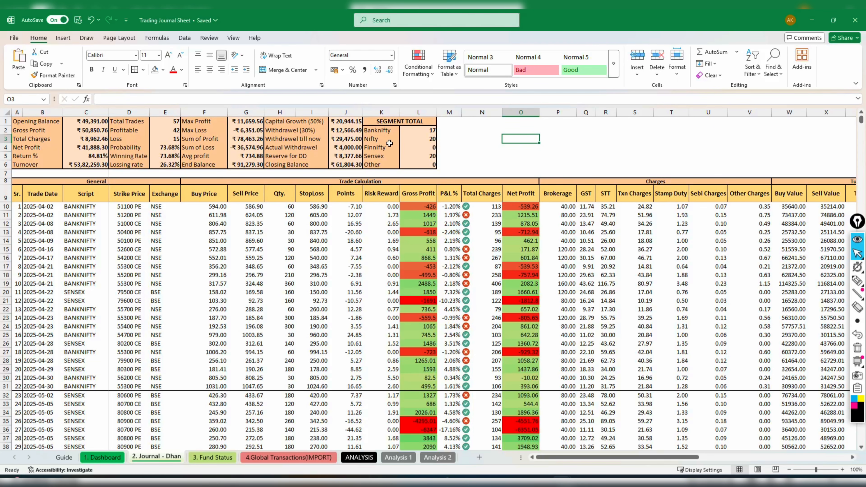
{"action": "left_click_drag", "start_coordinate": [287, 121], "coordinate": [341, 165]}
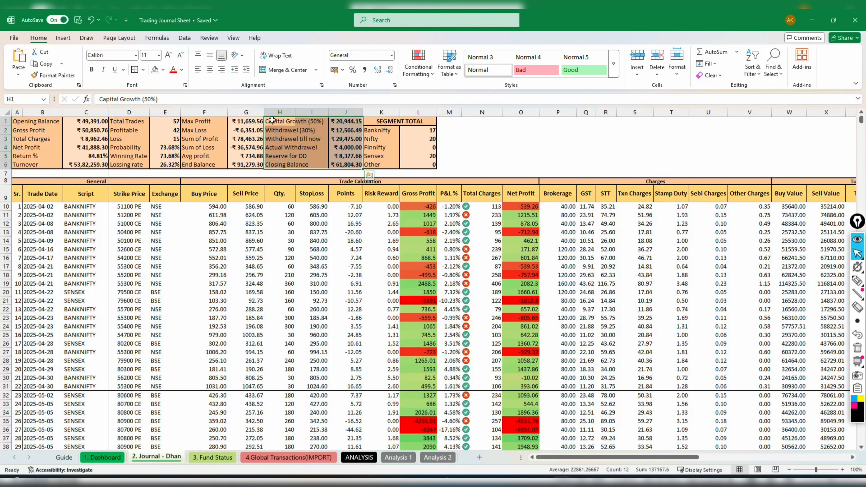
{"action": "left_click_drag", "start_coordinate": [277, 122], "coordinate": [348, 122]}
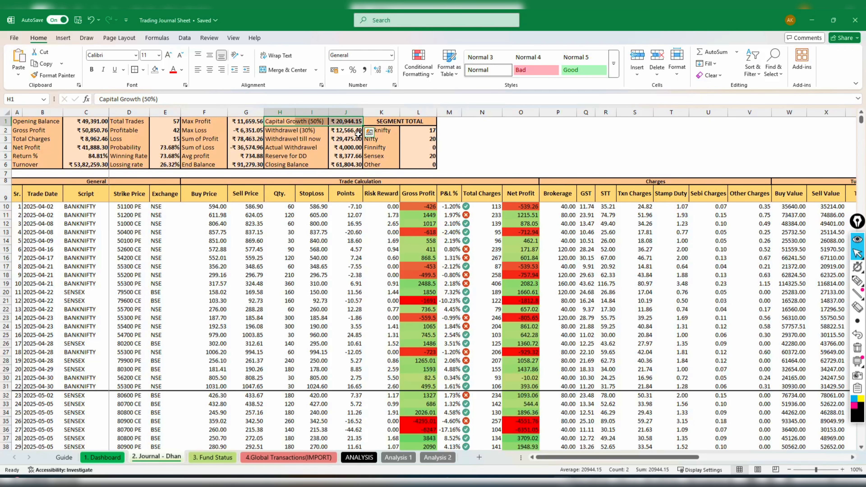
{"action": "left_click", "coordinate": [89, 122]}
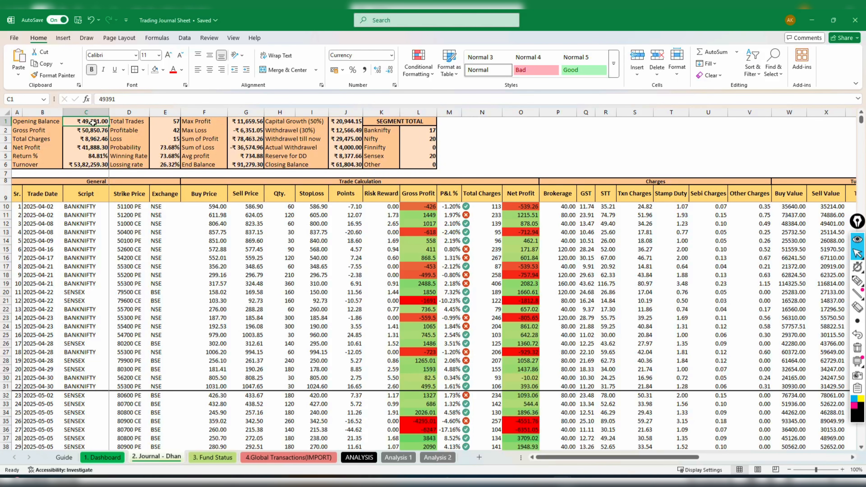
{"action": "left_click", "coordinate": [355, 122]}
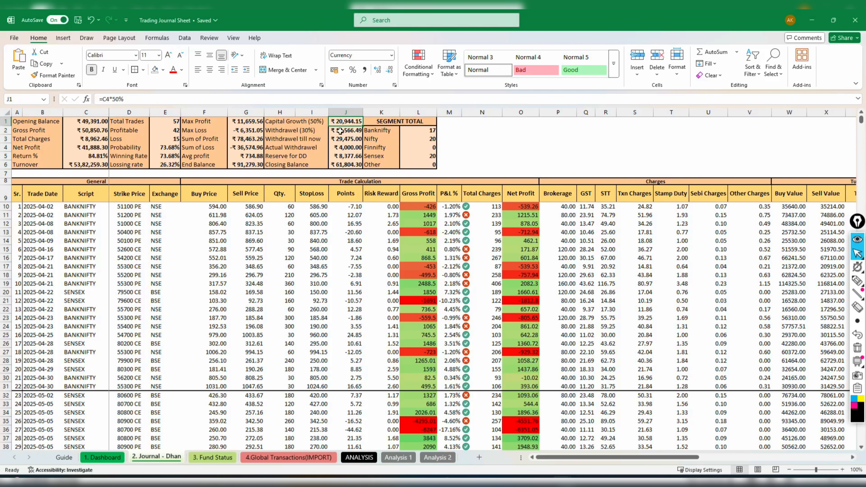
Check the Withdrawel (30%) row in the journal summary and open the 3. Fund Status sheet
{"action": "left_click_drag", "start_coordinate": [309, 131], "coordinate": [343, 132]}
{"action": "left_click", "coordinate": [483, 139]}
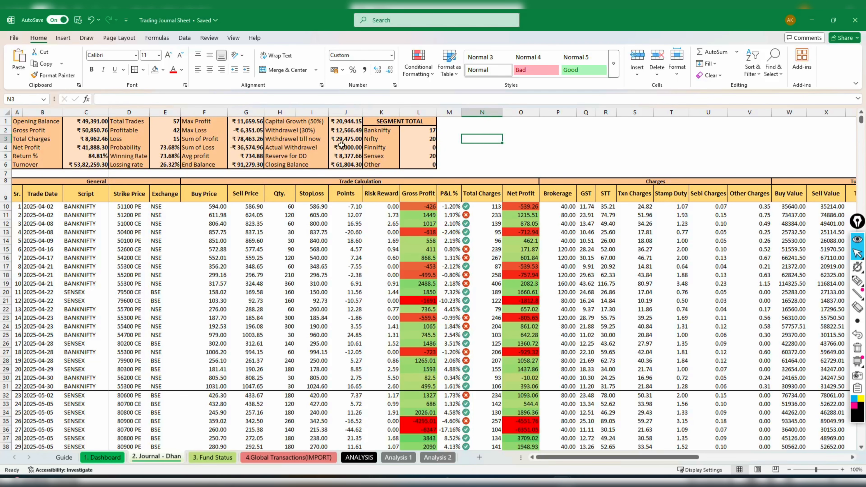
{"action": "left_click", "coordinate": [222, 464]}
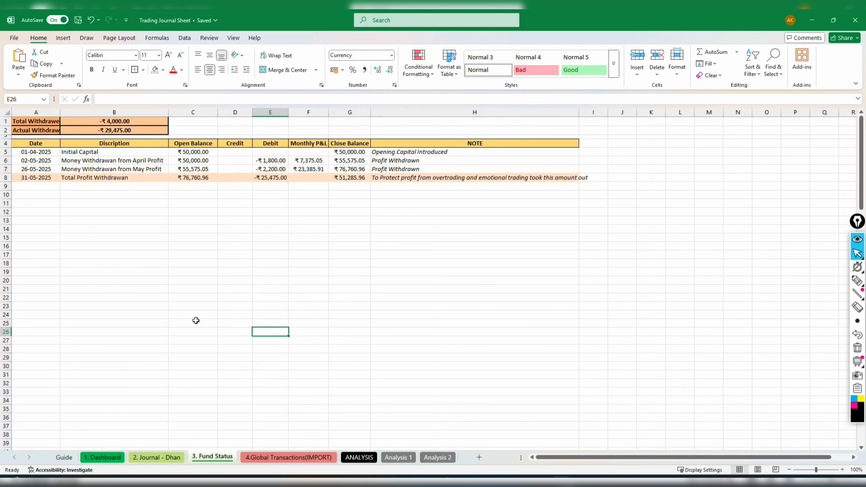
Examine the Fund Status entries from the initial capital onward and the withdrawal total formulas in B1 and B2
{"action": "scroll", "coordinate": [50, 259], "scroll_direction": "down", "scroll_amount": 1}
{"action": "scroll", "coordinate": [50, 259], "scroll_direction": "up", "scroll_amount": 1}
{"action": "left_click", "coordinate": [69, 256]}
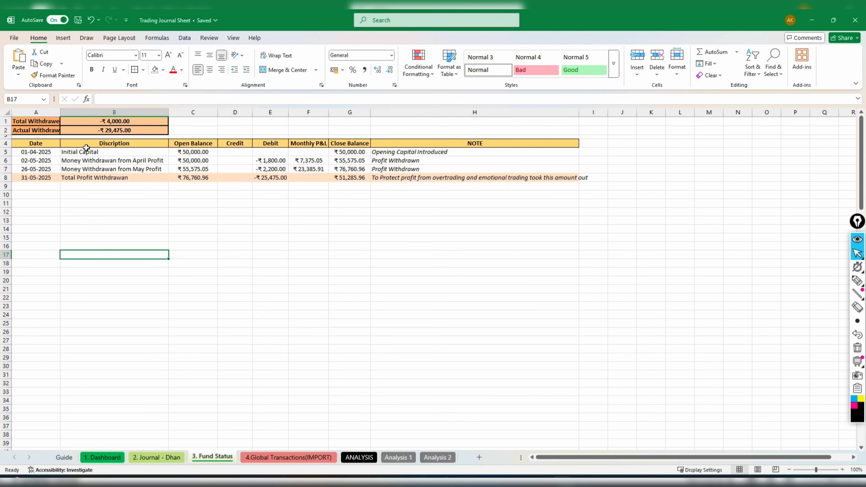
{"action": "left_click_drag", "start_coordinate": [55, 154], "coordinate": [453, 162]}
{"action": "left_click", "coordinate": [193, 271]}
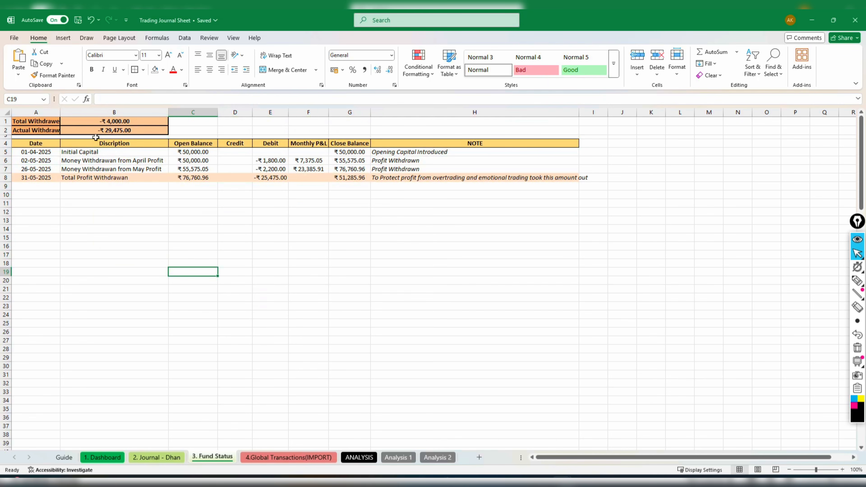
{"action": "left_click", "coordinate": [95, 121]}
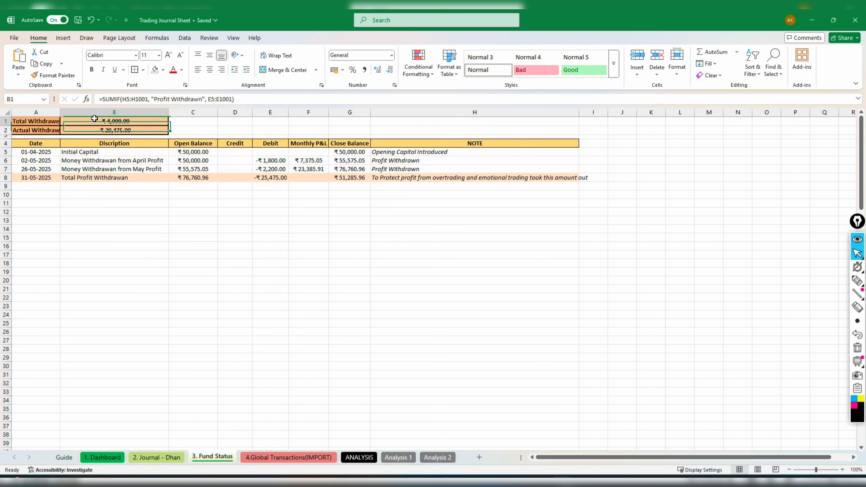
{"action": "left_click", "coordinate": [116, 213]}
{"action": "left_click", "coordinate": [108, 131]}
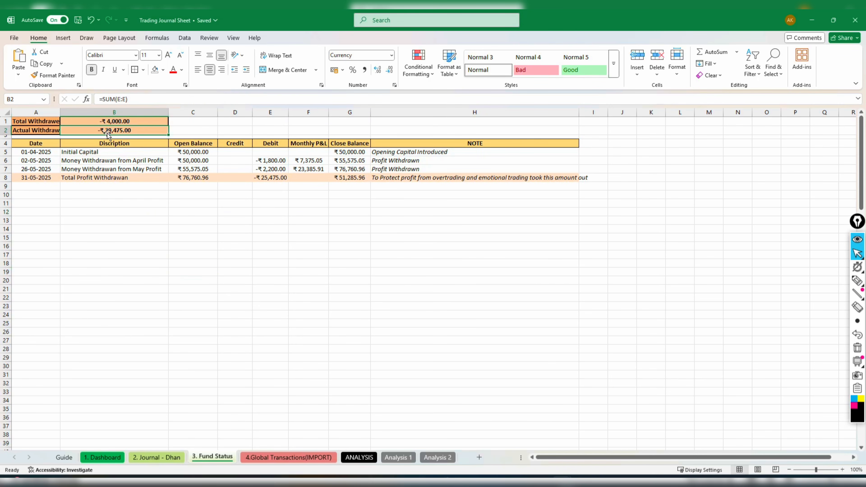
Switch to the 2. Journal - Dhan sheet and check Withdrawel till now, End Balance, Return % and the trade rows
{"action": "left_click", "coordinate": [145, 460]}
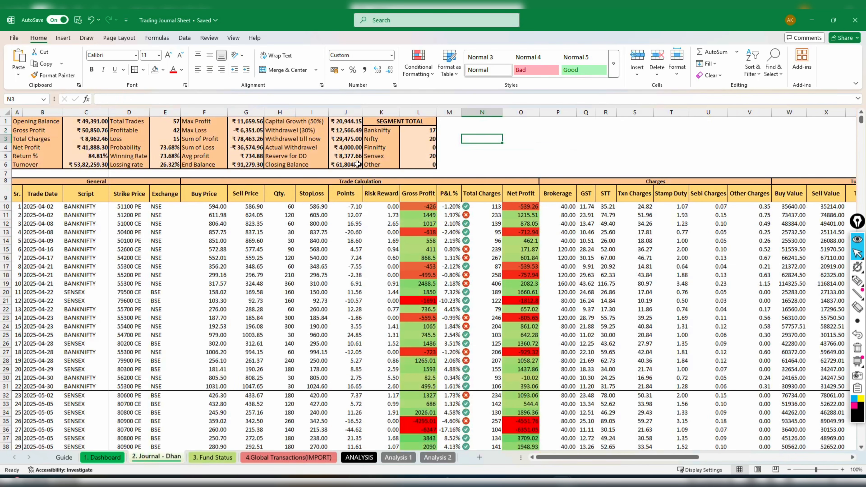
{"action": "left_click", "coordinate": [352, 138]}
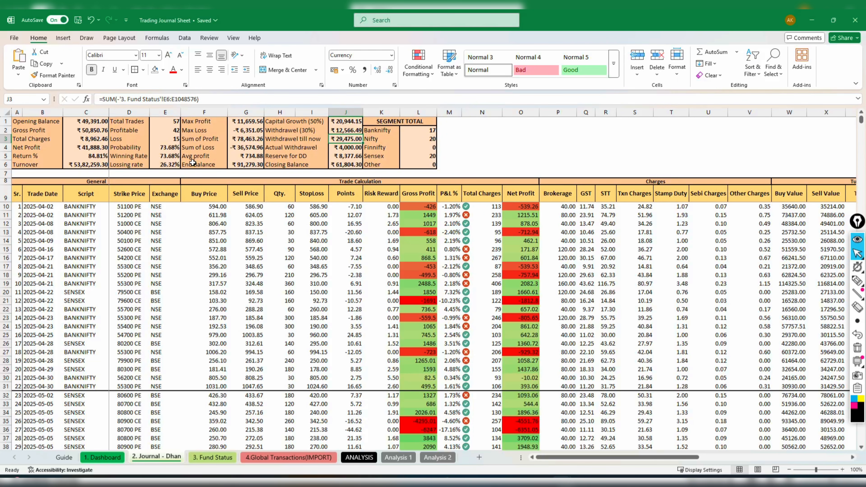
{"action": "left_click", "coordinate": [232, 164]}
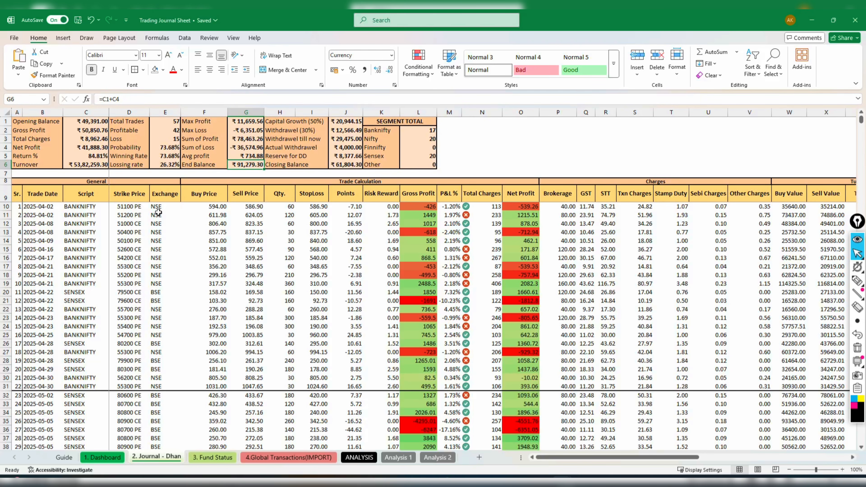
{"action": "left_click", "coordinate": [91, 156]}
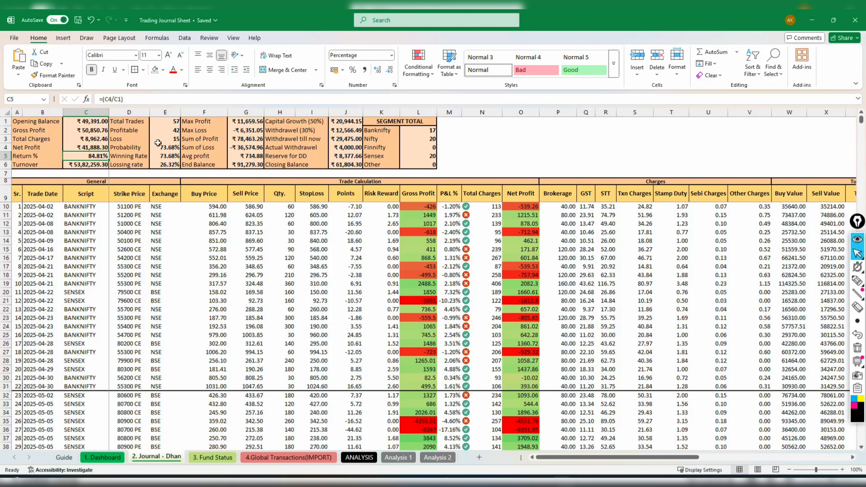
{"action": "scroll", "coordinate": [286, 278], "scroll_direction": "down", "scroll_amount": 10}
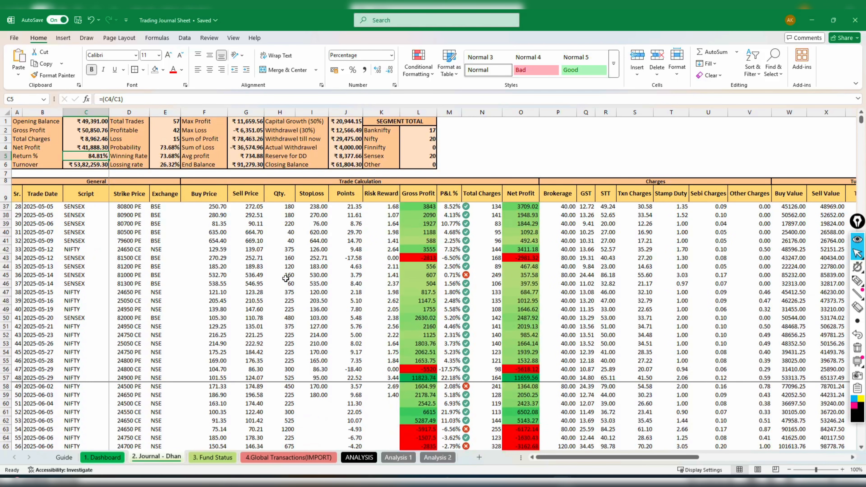
{"action": "scroll", "coordinate": [286, 279], "scroll_direction": "up", "scroll_amount": 9}
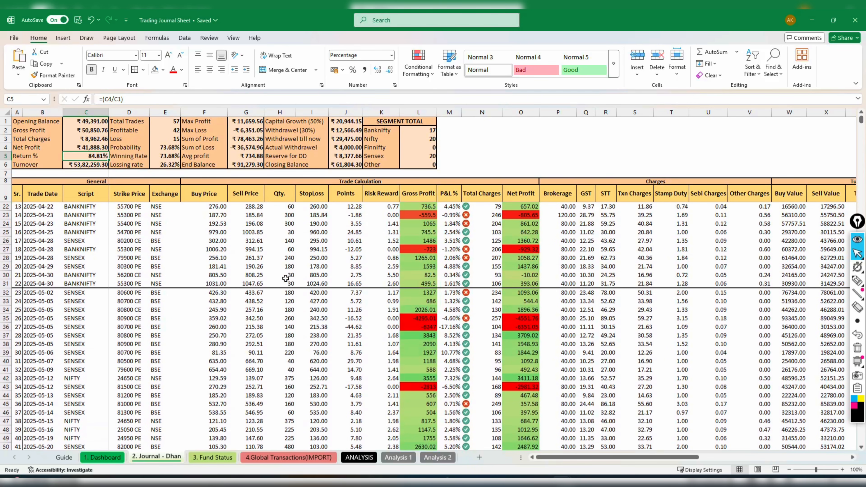
Compare the journal's Closing Balance with the Money in Dhan amount on Dhan's Home page in the browser, and return to the workbook
{"action": "left_click_drag", "start_coordinate": [286, 166], "coordinate": [350, 168]}
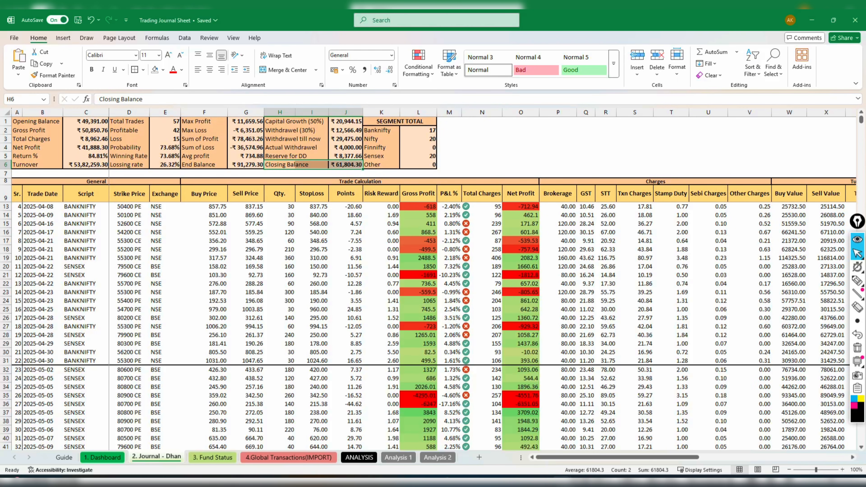
{"action": "left_click", "coordinate": [444, 481]}
{"action": "left_click", "coordinate": [43, 15]}
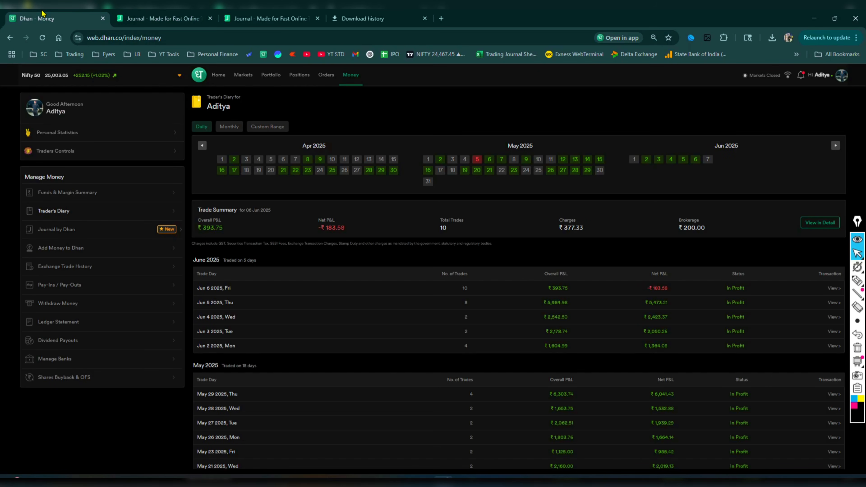
{"action": "left_click", "coordinate": [219, 75]}
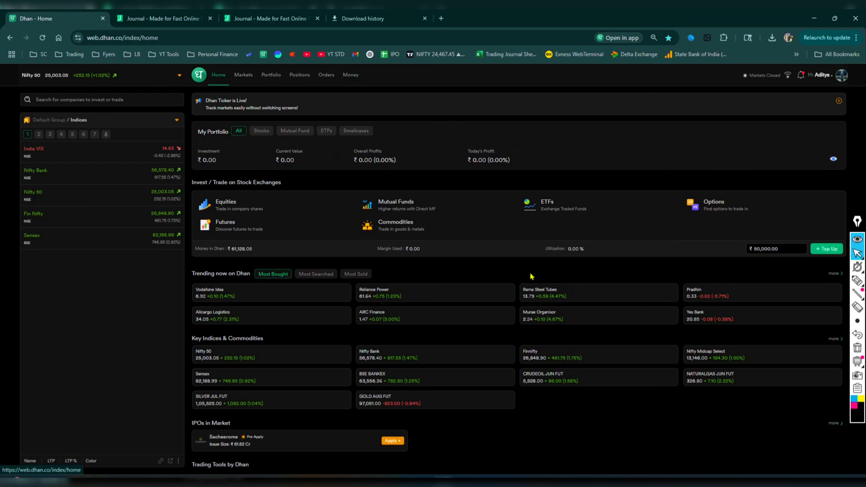
{"action": "left_click_drag", "start_coordinate": [252, 250], "coordinate": [229, 250]}
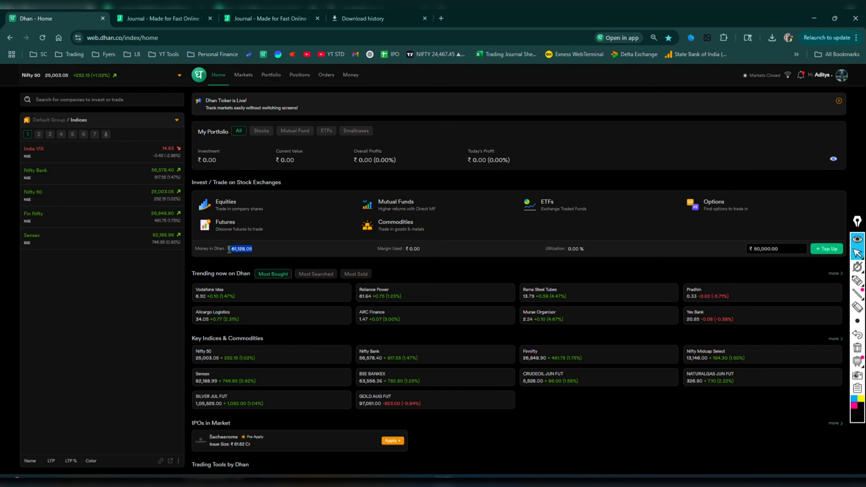
{"action": "left_click", "coordinate": [536, 436]}
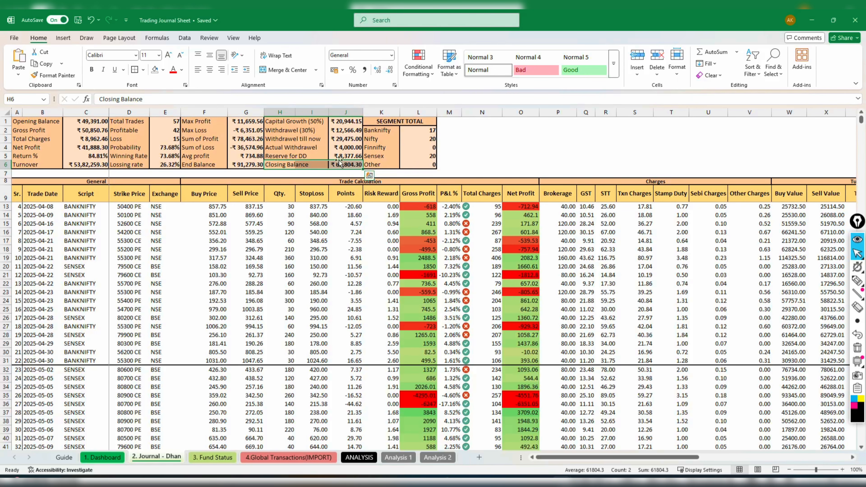
Recheck the 3. Fund Status sheet and return to the 2. Journal - Dhan sheet
{"action": "left_click", "coordinate": [224, 459]}
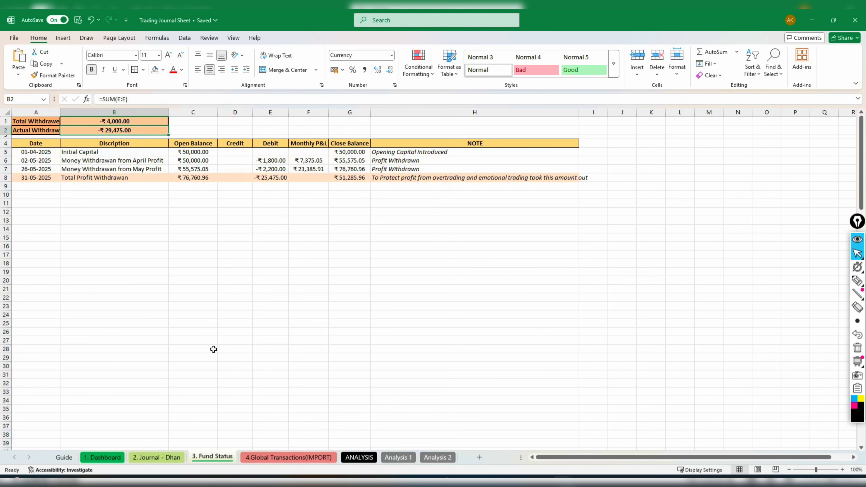
{"action": "left_click", "coordinate": [171, 458]}
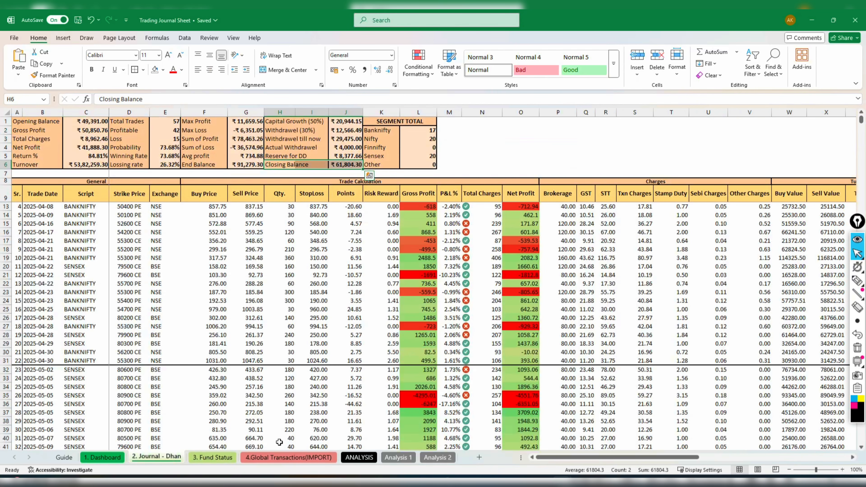
{"action": "left_click", "coordinate": [481, 138]}
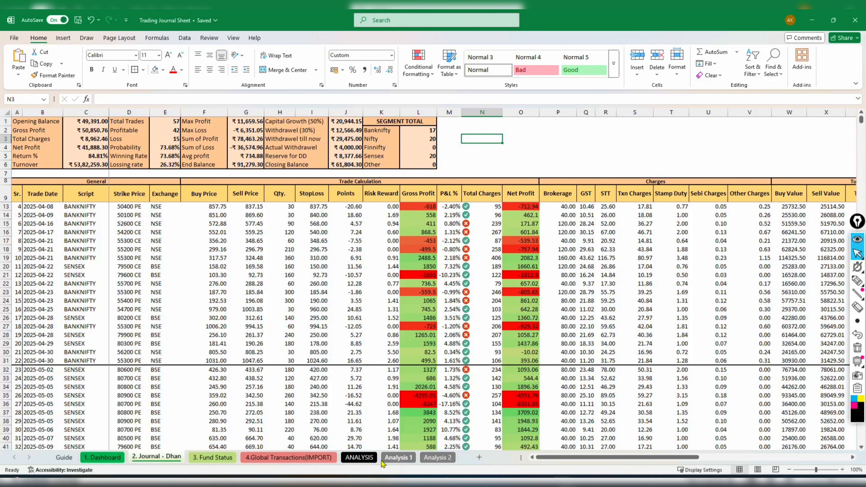
Open the 1. Dashboard sheet and review its summary cards and the profit, balance curve, segment, charges and trades charts
{"action": "left_click", "coordinate": [106, 458]}
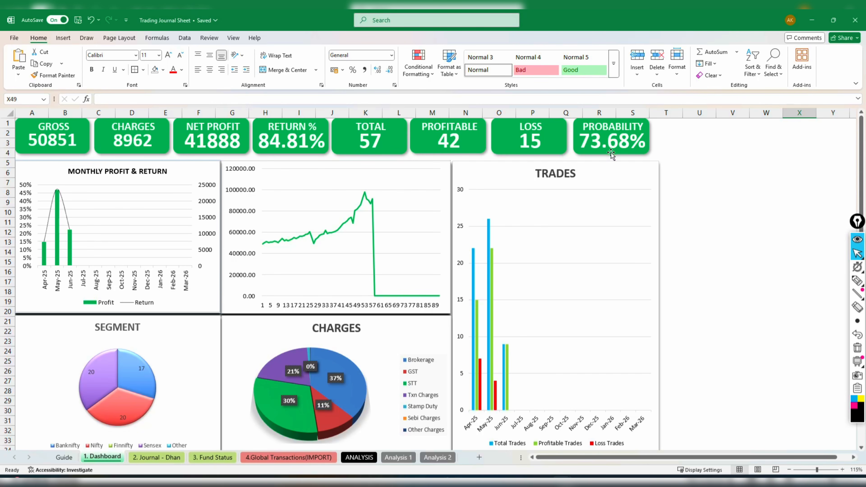
{"action": "scroll", "coordinate": [443, 265], "scroll_direction": "down", "scroll_amount": 1}
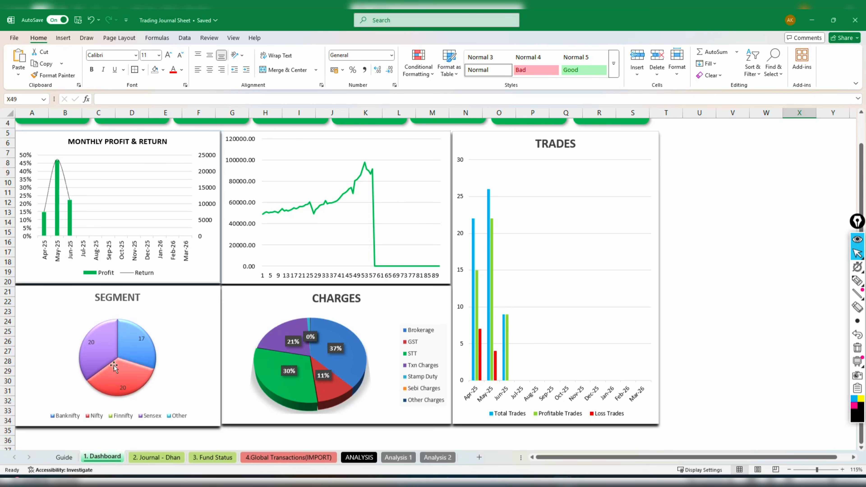
{"action": "scroll", "coordinate": [116, 343], "scroll_direction": "up", "scroll_amount": 1}
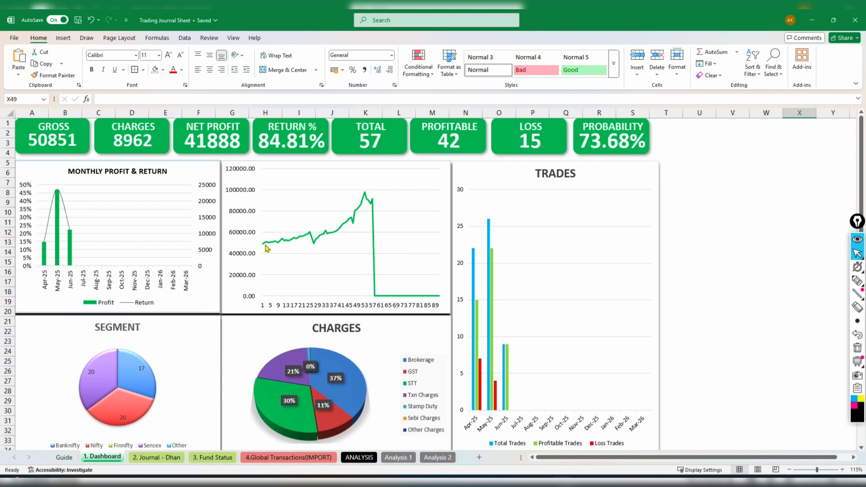
Trace the dashboard's balance curve and a baseline with the pen, sketch a rising continuation from its last peak, and erase the annotations
{"action": "left_click", "coordinate": [857, 281]}
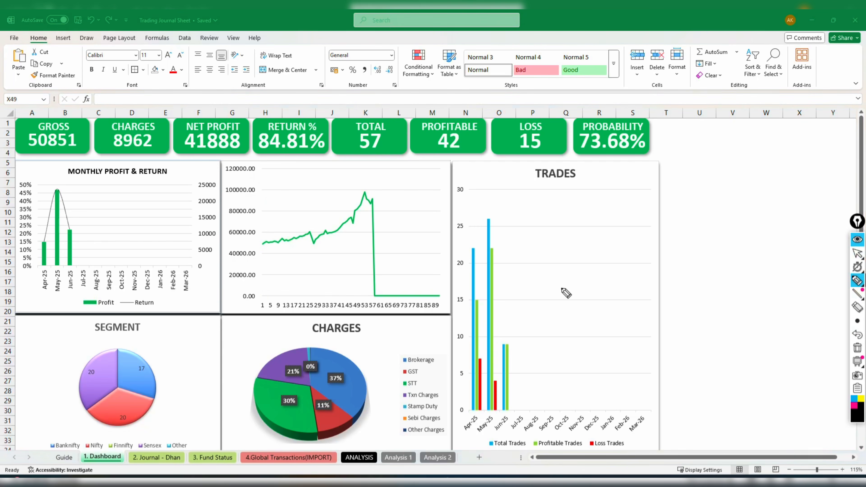
{"action": "left_click_drag", "start_coordinate": [259, 245], "coordinate": [443, 243]}
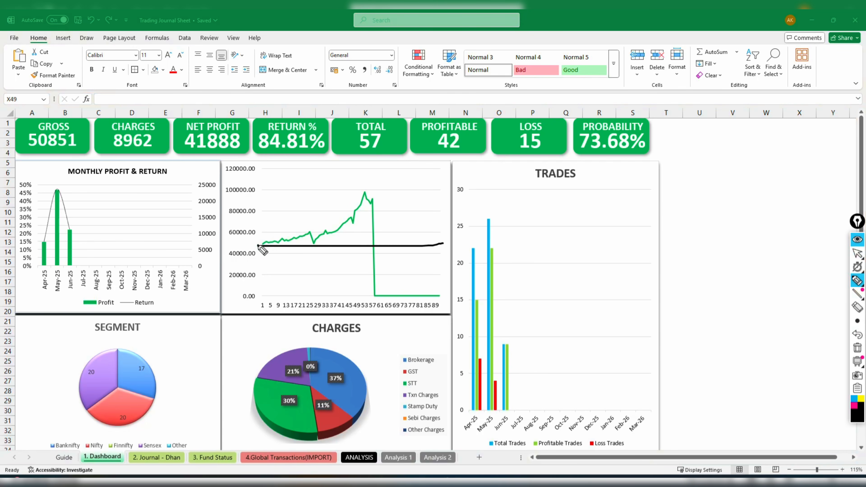
{"action": "mouse_move", "coordinate": [259, 245]}
{"action": "left_mouse_down"}
{"action": "mouse_move", "coordinate": [318, 231]}
{"action": "mouse_move", "coordinate": [317, 249]}
{"action": "mouse_move", "coordinate": [352, 222]}
{"action": "mouse_move", "coordinate": [368, 191]}
{"action": "mouse_move", "coordinate": [381, 188]}
{"action": "mouse_move", "coordinate": [362, 204]}
{"action": "mouse_move", "coordinate": [382, 291]}
{"action": "left_mouse_up"}
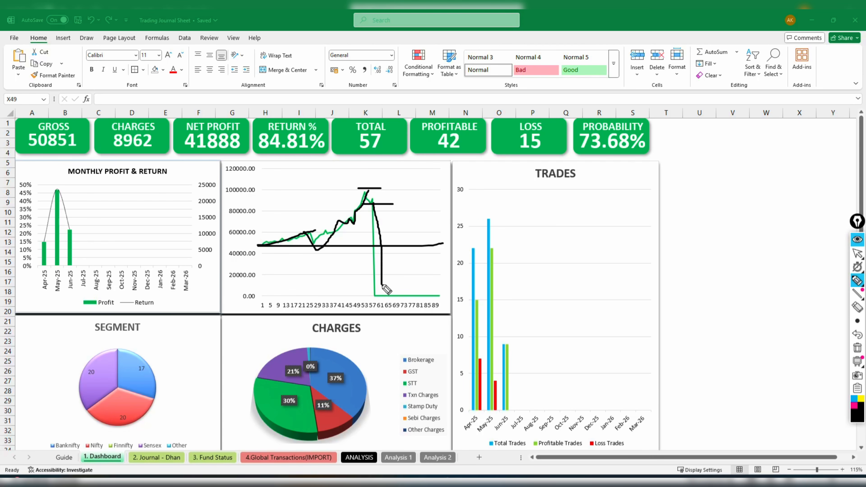
{"action": "left_click", "coordinate": [857, 347]}
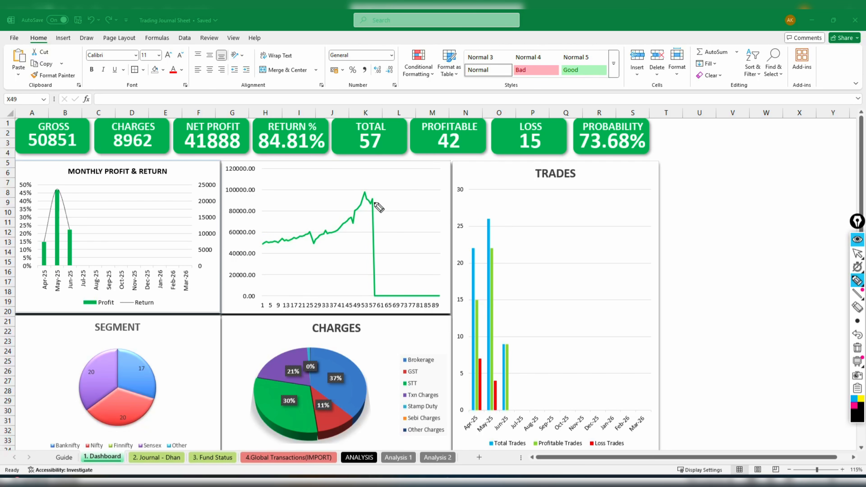
{"action": "mouse_move", "coordinate": [372, 195]}
{"action": "left_mouse_down"}
{"action": "mouse_move", "coordinate": [385, 162]}
{"action": "mouse_move", "coordinate": [408, 167]}
{"action": "mouse_move", "coordinate": [422, 159]}
{"action": "left_mouse_up"}
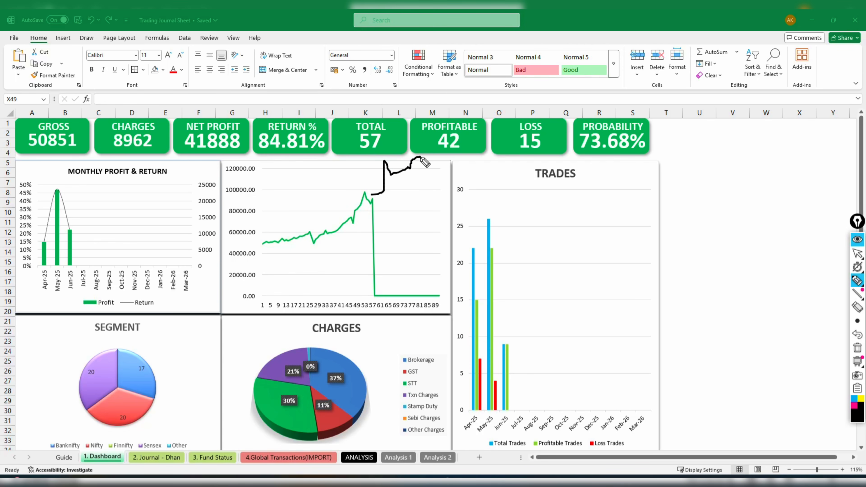
{"action": "left_click", "coordinate": [857, 334]}
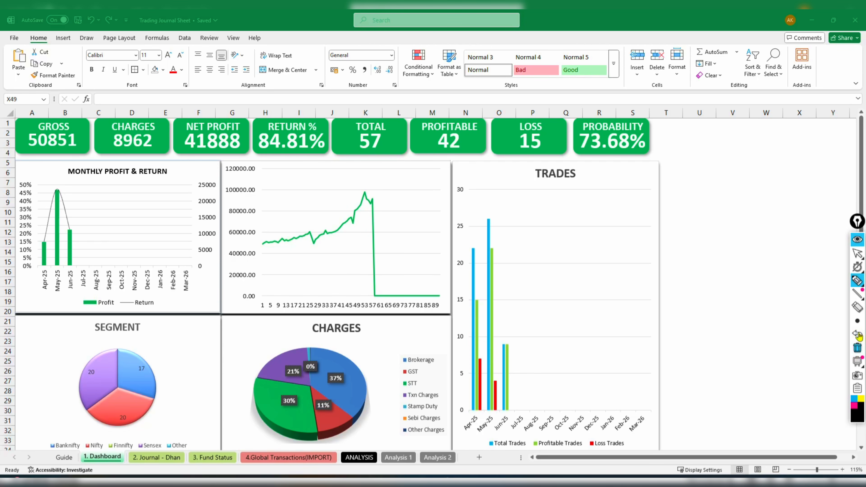
Leave pen mode and inspect the May-25 Profitable Trades bar in the TRADES chart
{"action": "left_click", "coordinate": [857, 255]}
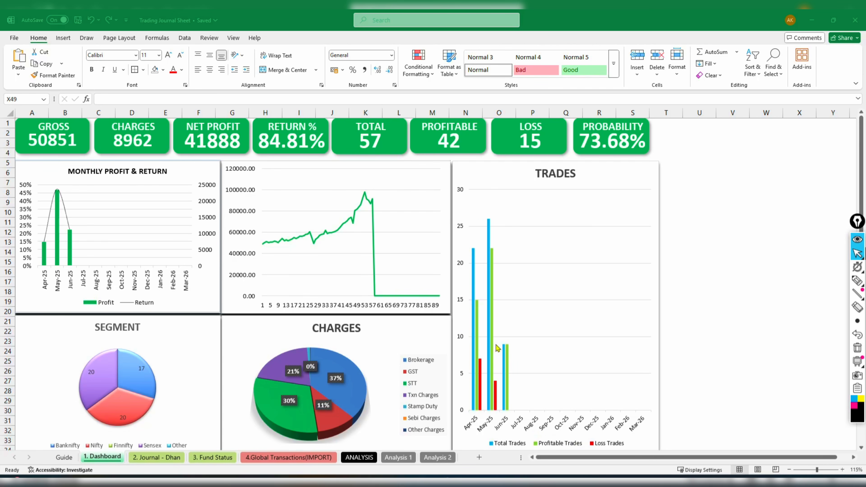
{"action": "mouse_move", "coordinate": [492, 368]}
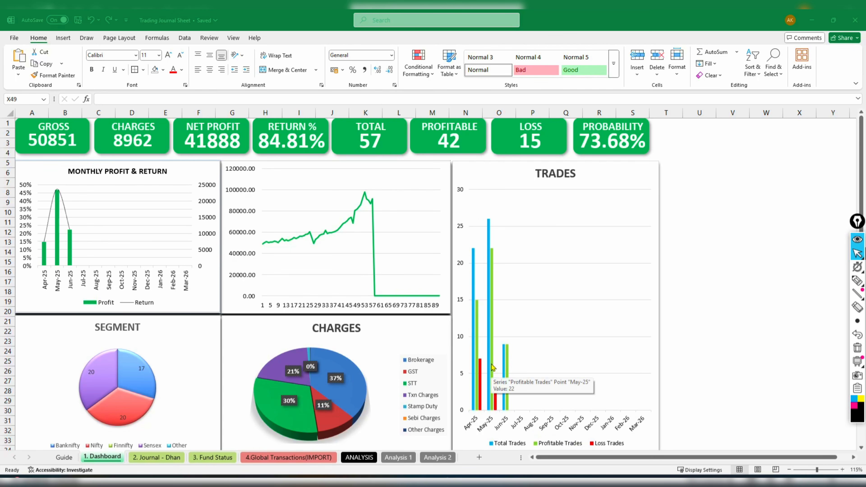